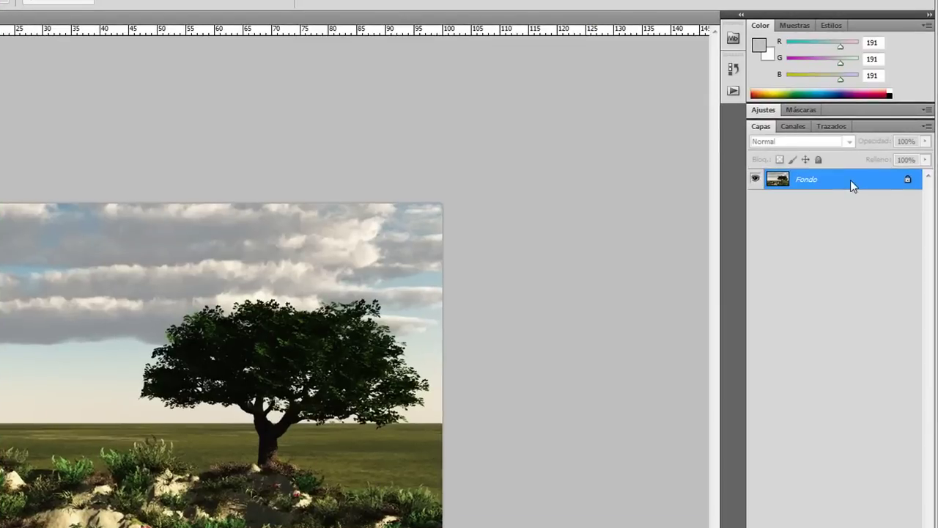
- Duplicate the Fondo layer as a new layer named paisaje
right_click(850, 179)
left_click(828, 211)
type("paisaje")
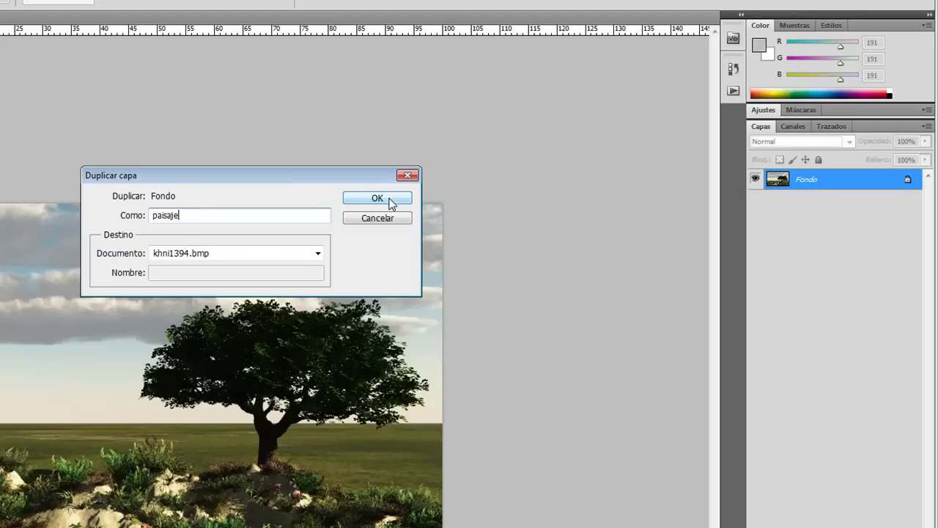
left_click(390, 200)
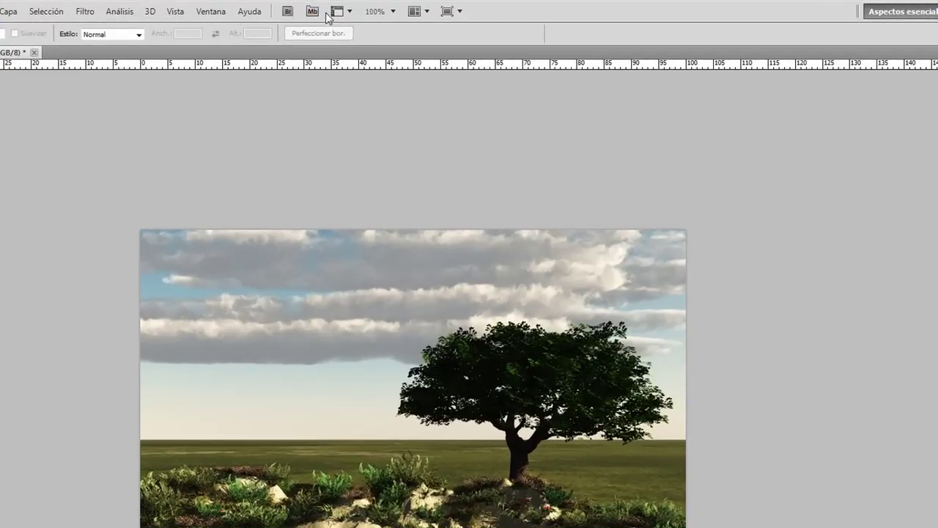
- Show rulers in percent units and fit the whole landscape to the window
left_click(343, 11)
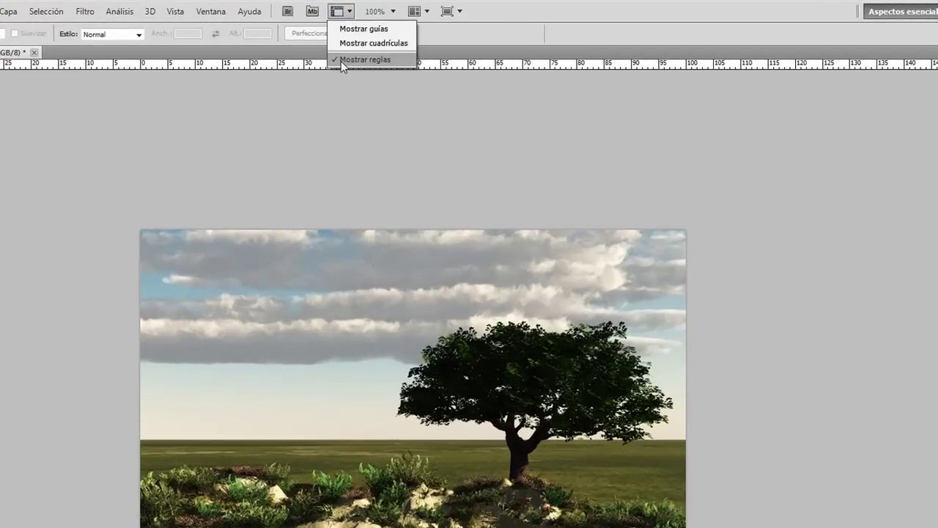
left_click(354, 133)
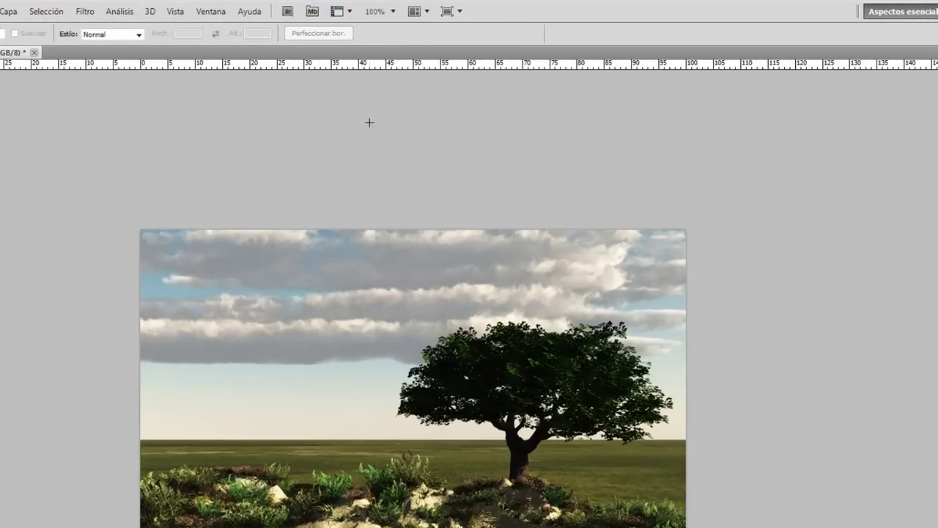
right_click(376, 67)
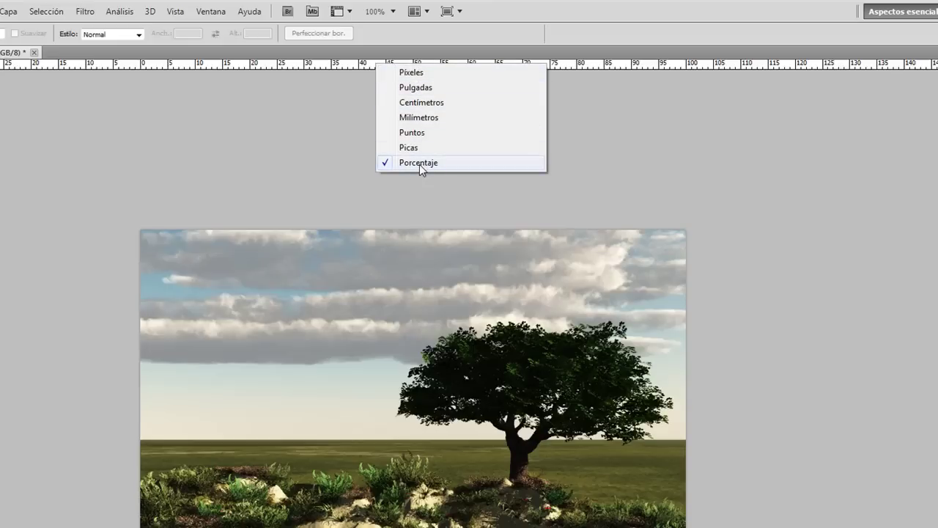
left_click(365, 204)
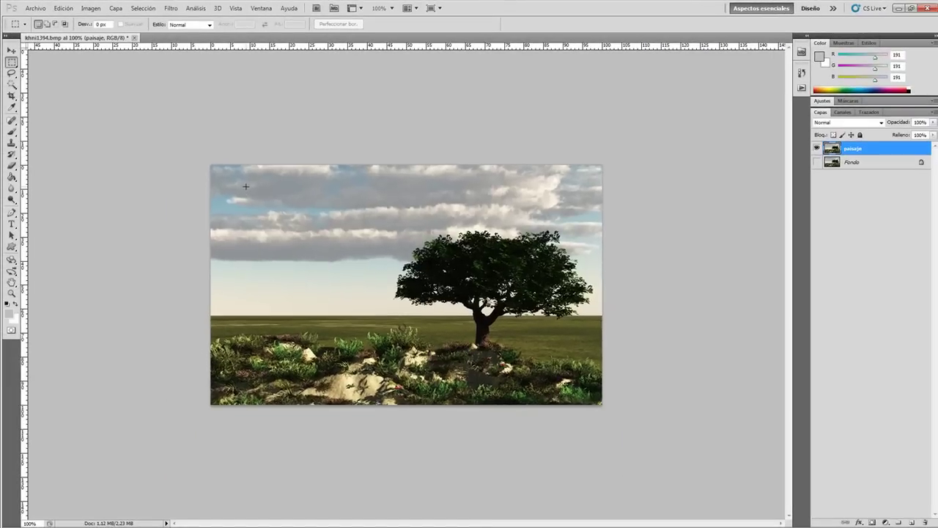
double_click(12, 284)
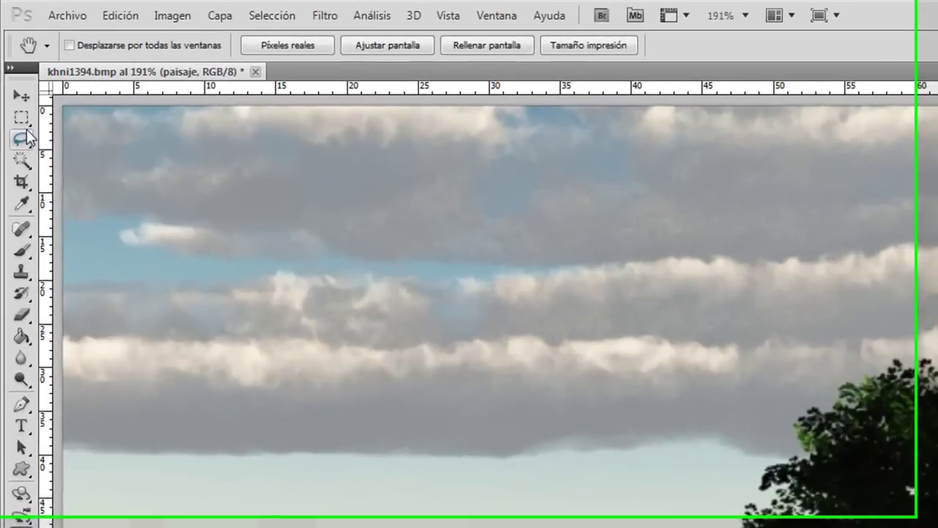
left_click(12, 61)
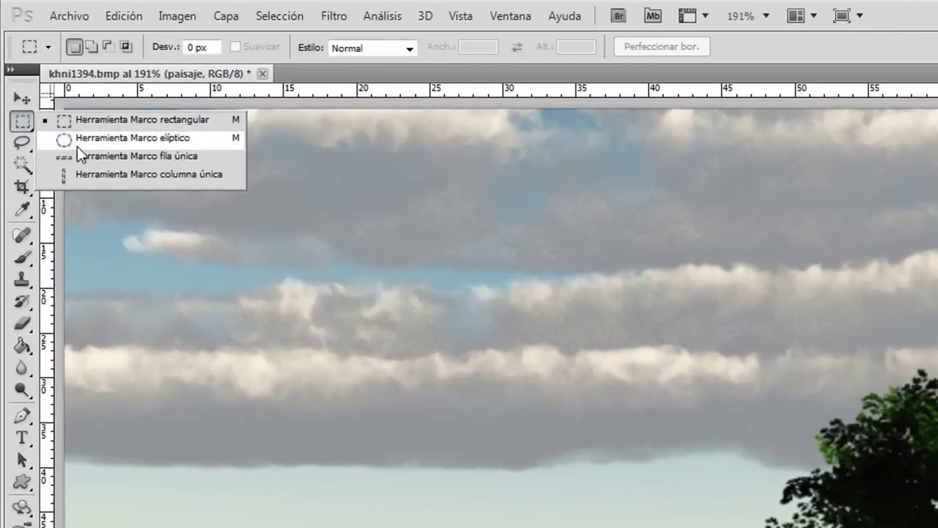
- Select single one-pixel rows at 25%, 50% and 75% of the image height
left_click(86, 156)
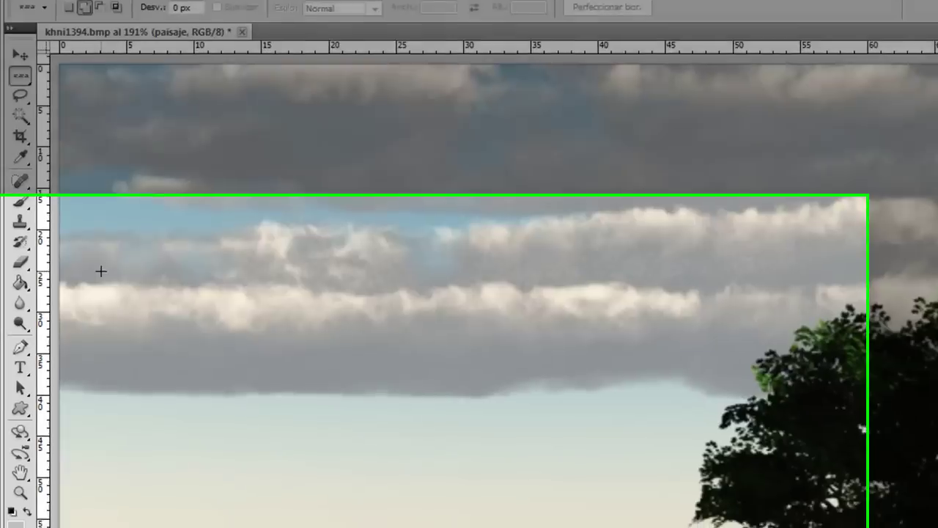
left_click(99, 302)
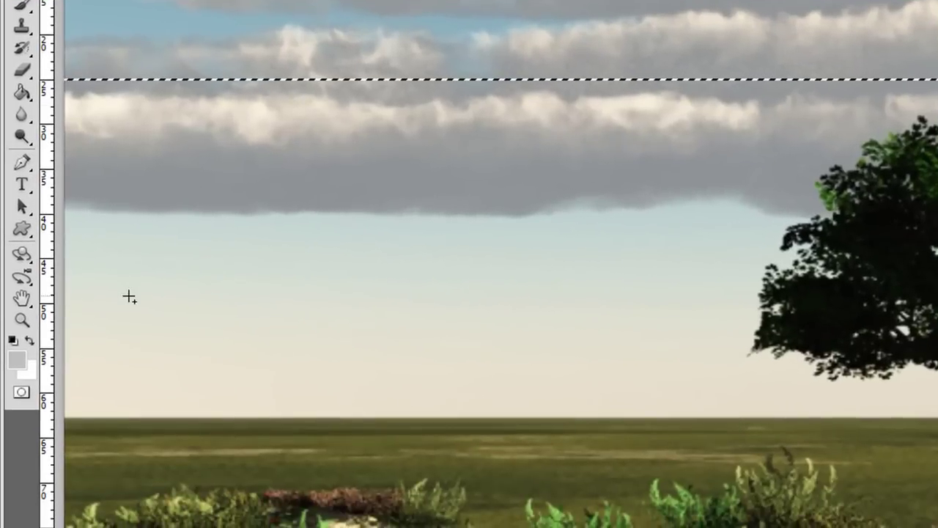
left_click(131, 303, "shift")
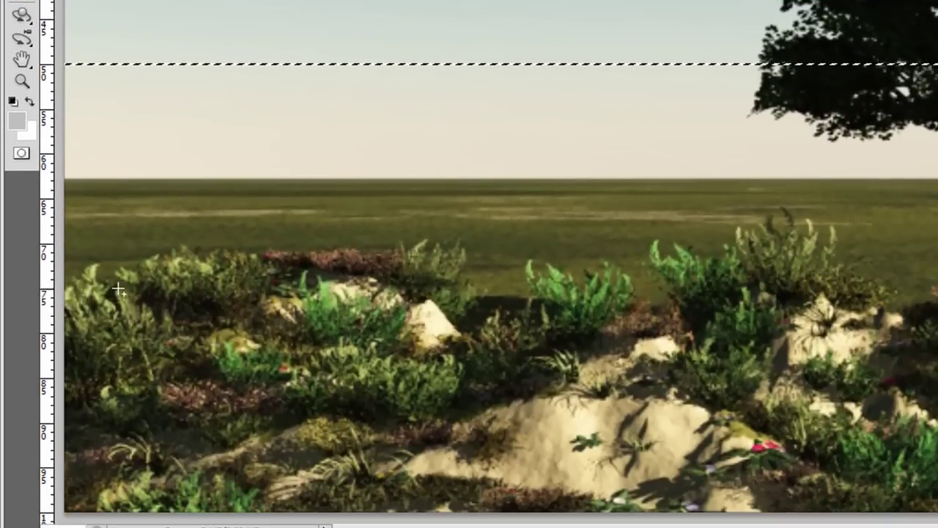
left_click(118, 287, "shift")
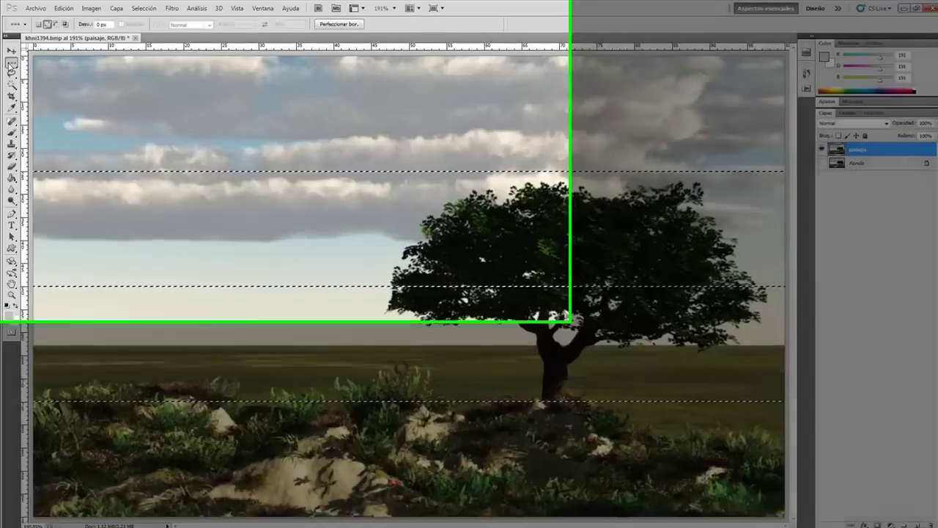
- Add single-pixel column selections at 25%, 50% and 75% width, then view at 100%
right_click(11, 62)
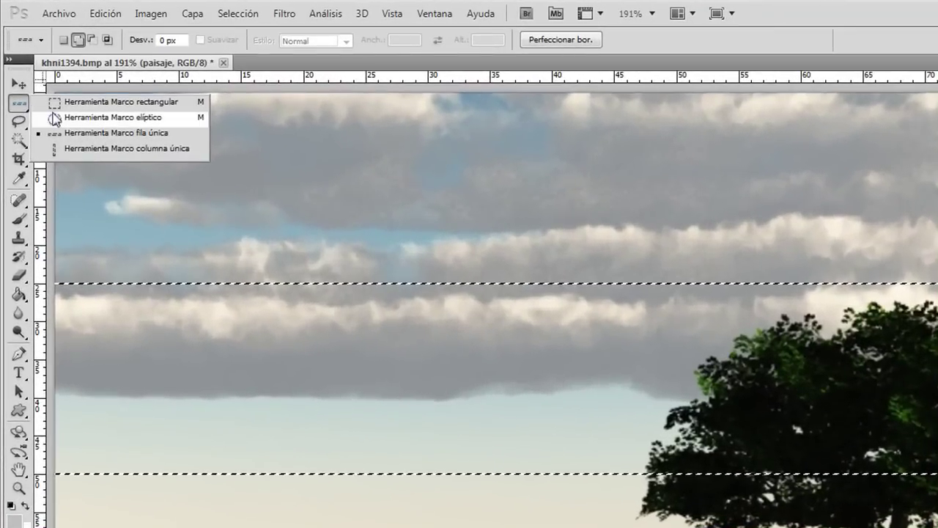
left_click(85, 149)
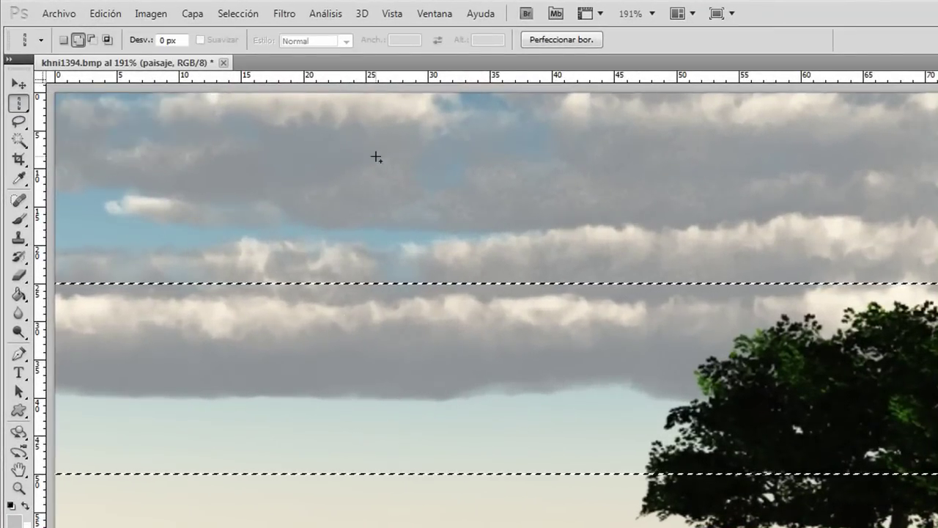
left_click(366, 121)
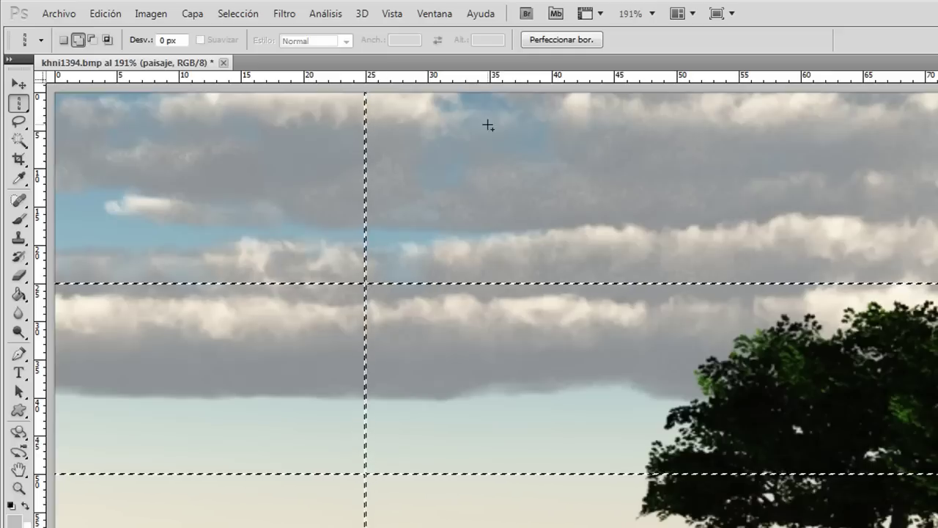
left_click(676, 126)
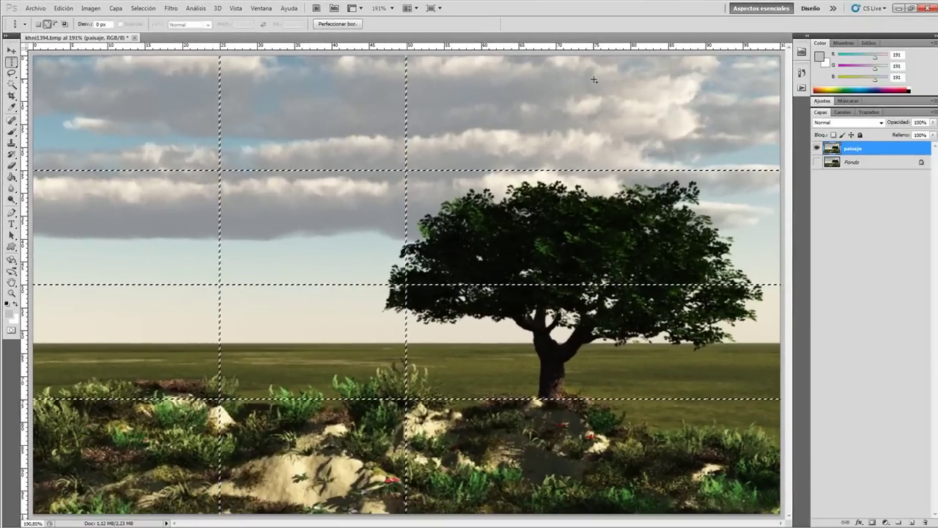
left_click(594, 79)
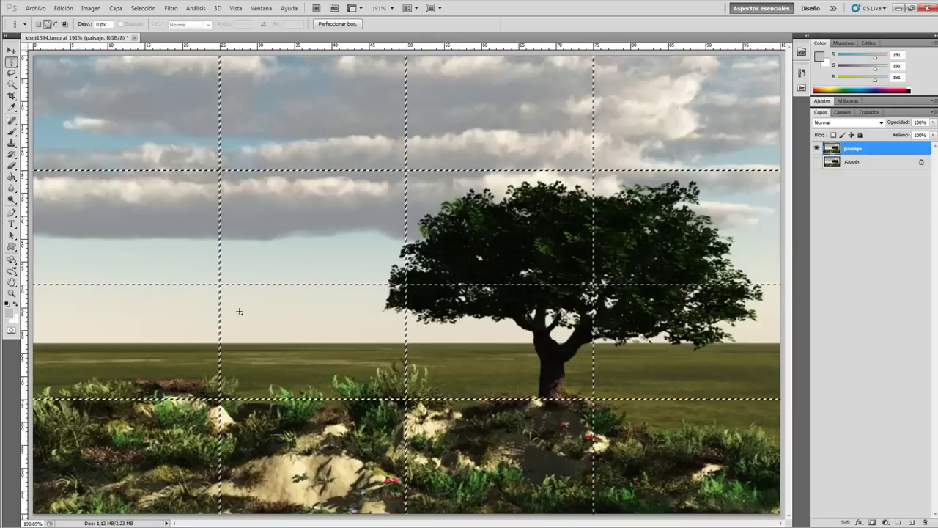
double_click(11, 292)
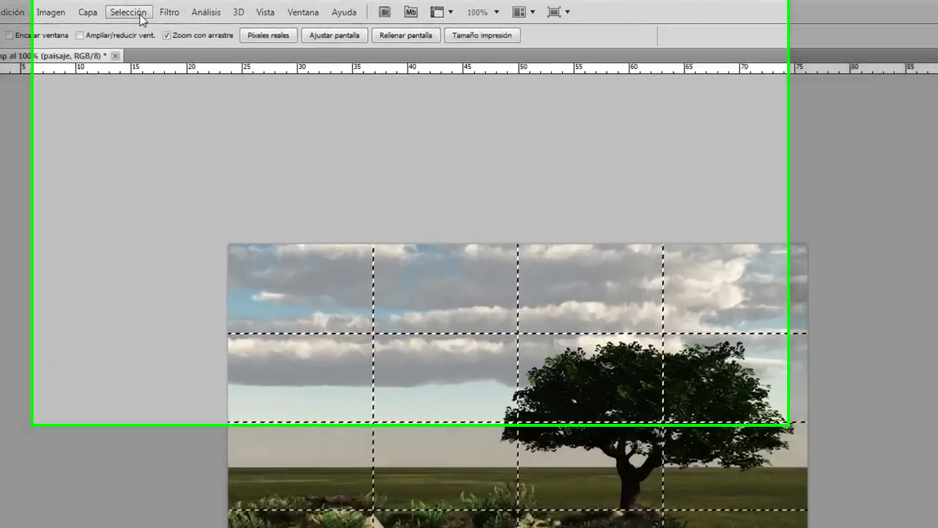
- Expand the grid selection by 2 pixels, then deselect it
left_click(144, 9)
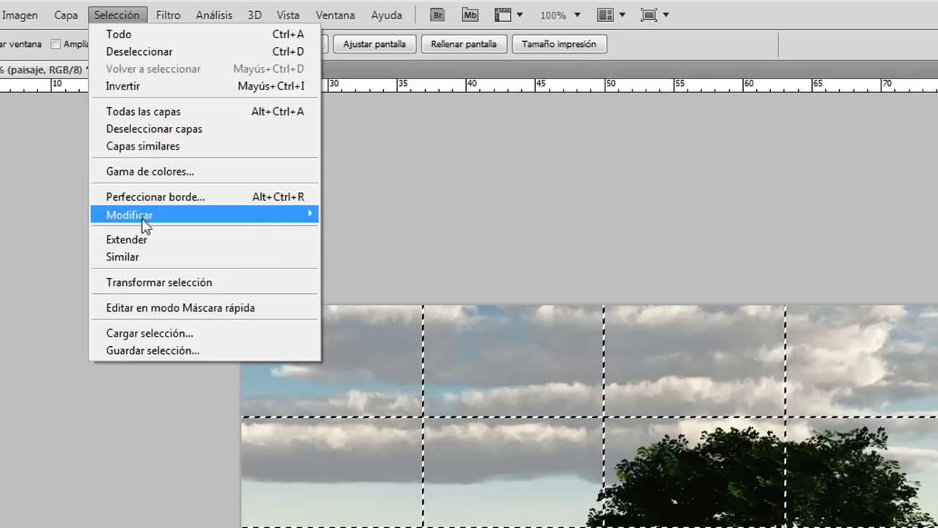
mouse_move(129, 215)
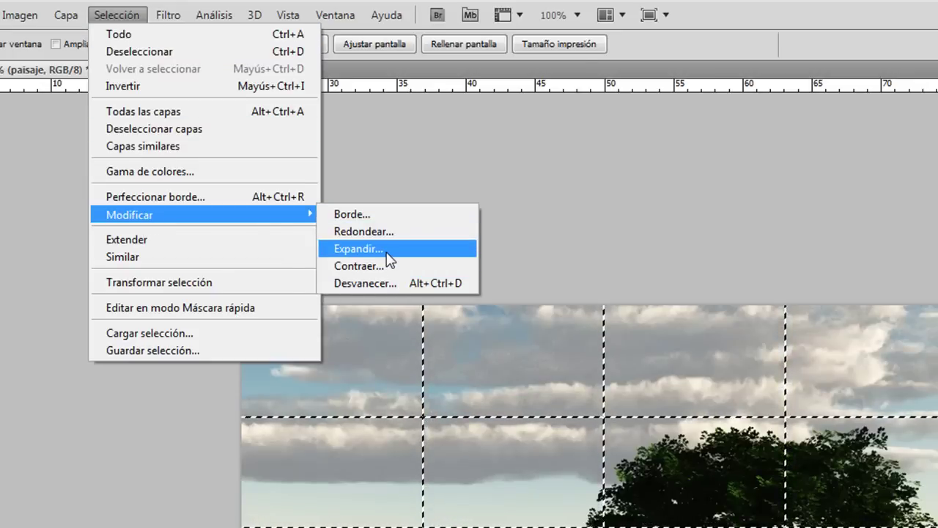
left_click(387, 250)
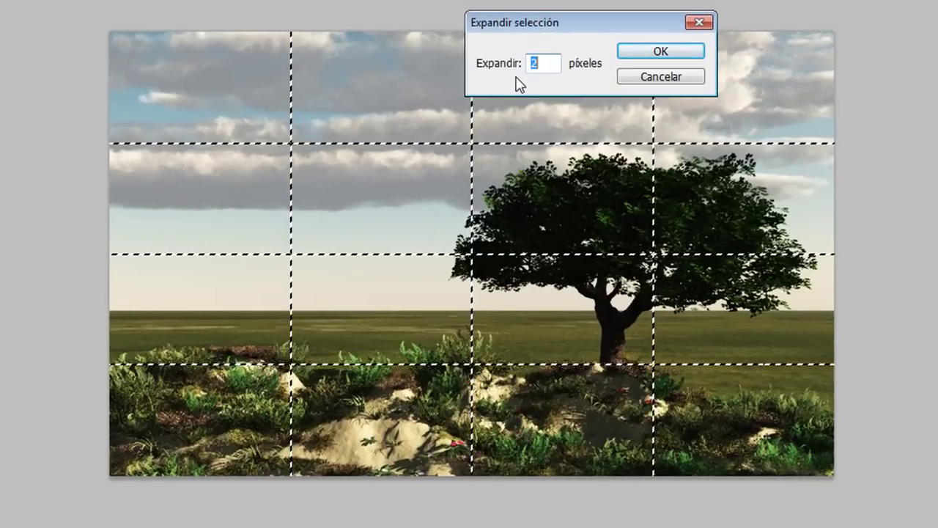
left_click(673, 53)
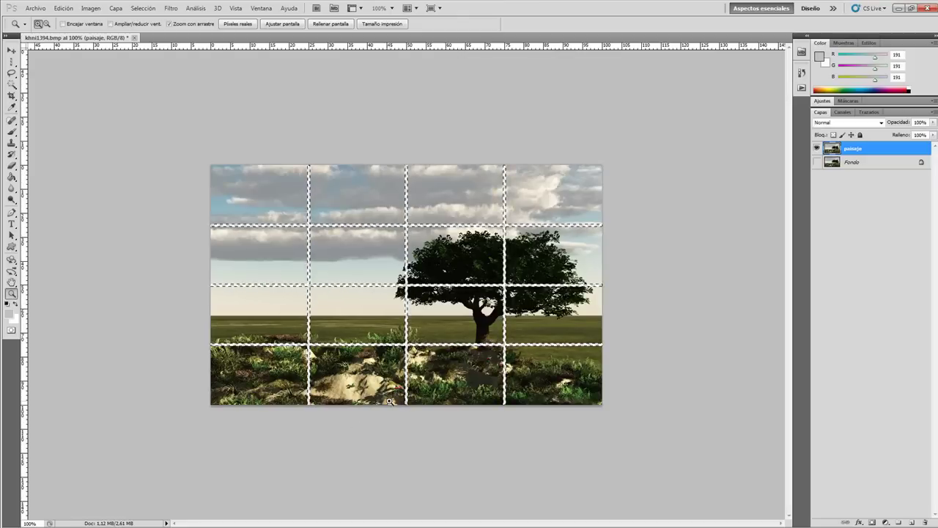
left_click(143, 8)
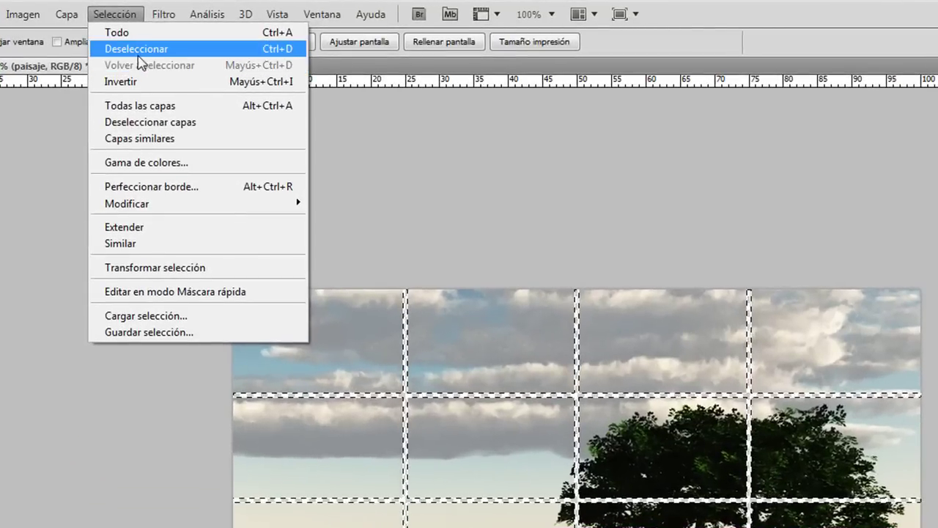
left_click(138, 53)
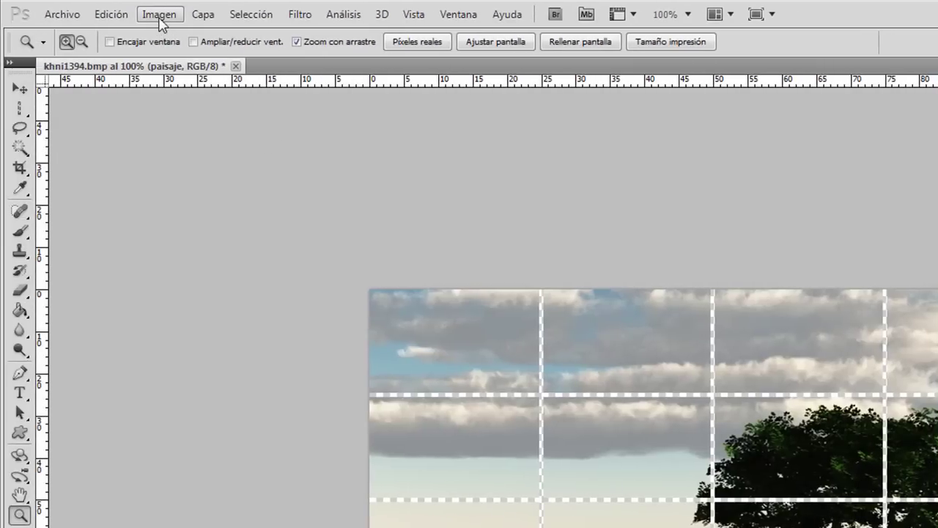
- Enlarge the canvas to 120 percent of its width and height
left_click(160, 16)
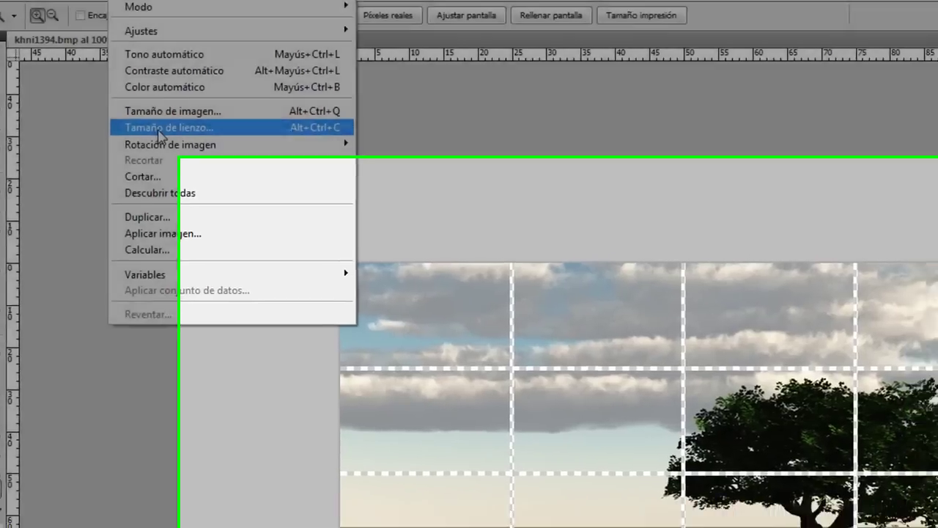
left_click(160, 134)
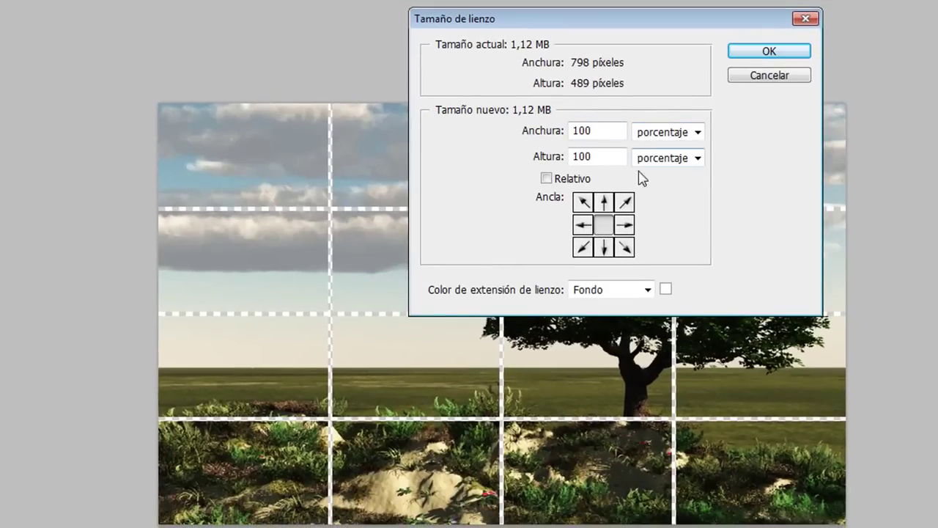
left_click_drag(600, 132, 571, 132)
type("120")
key("Tab")
type("120")
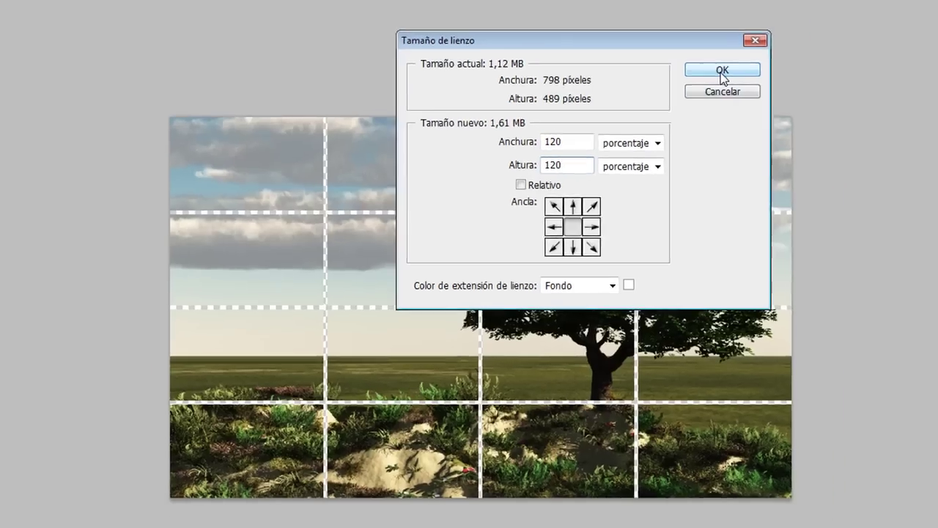
left_click(768, 53)
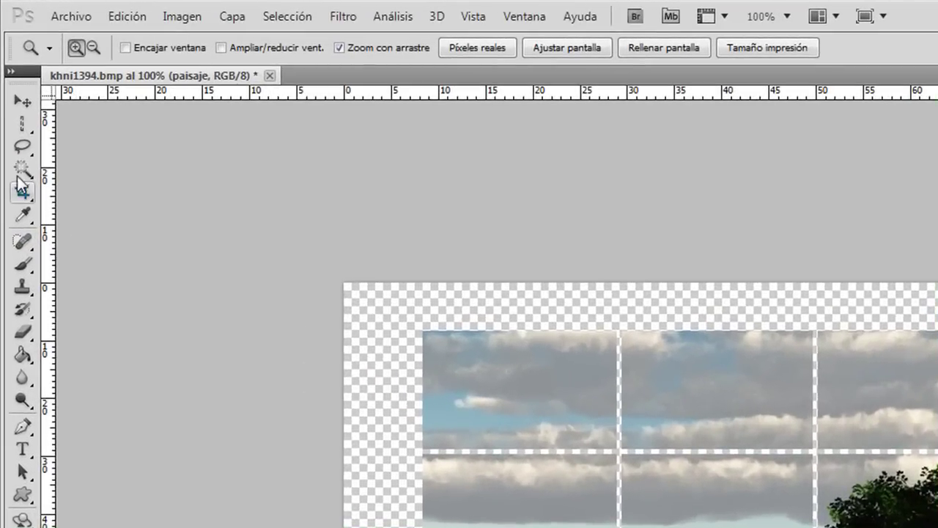
left_click(11, 85)
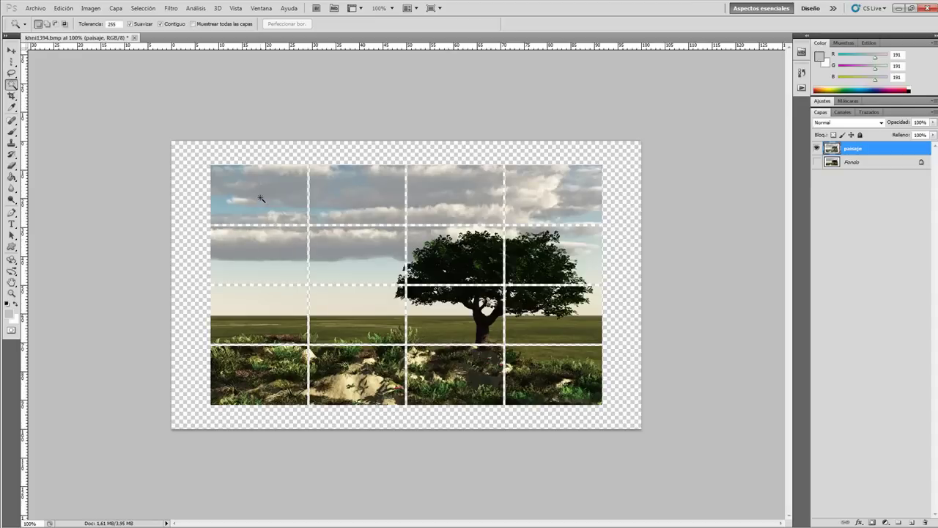
- Select the top-left sky tile with the Magic Wand and show the Actions panel
left_click(260, 198)
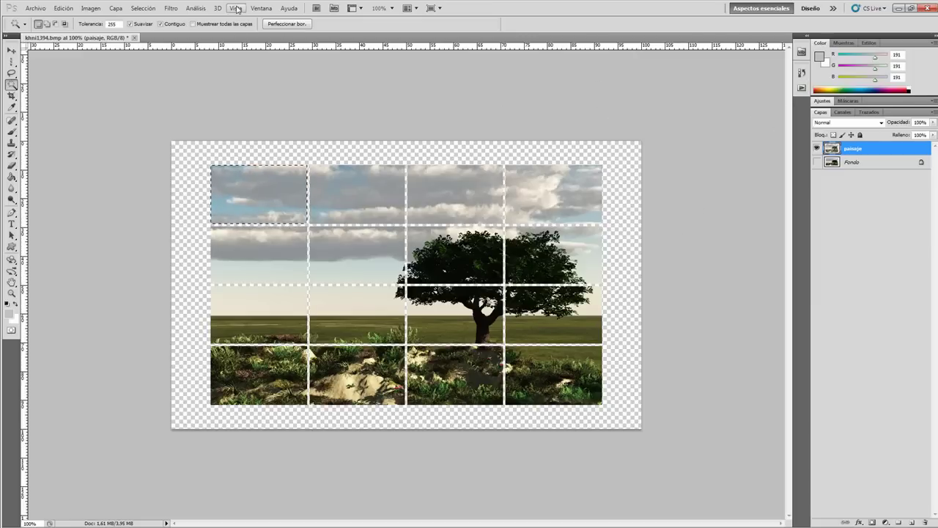
left_click(259, 8)
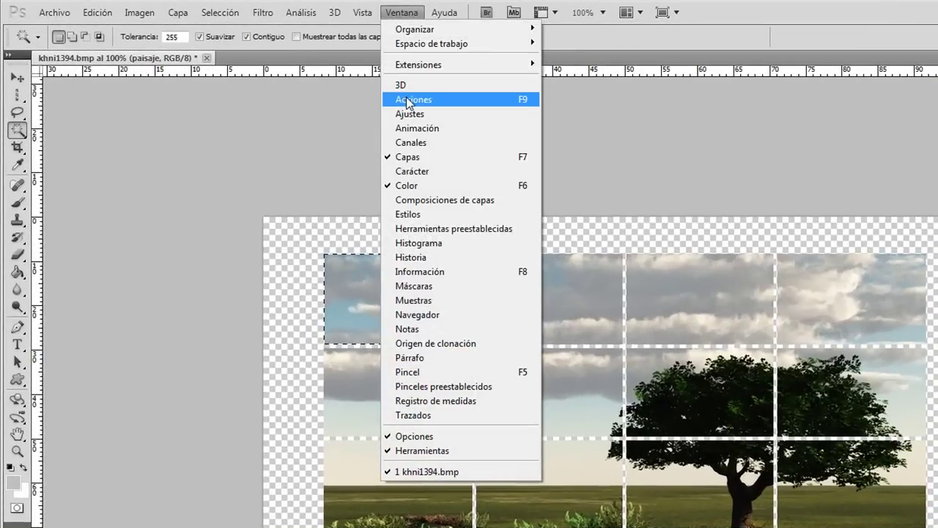
left_click(410, 99)
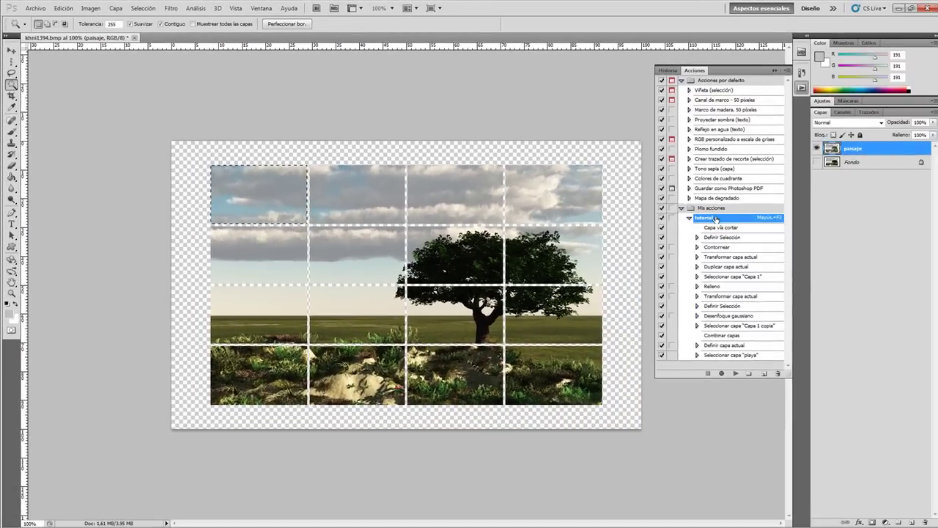
- Delete the old tutorial action, leaving the Mis acciones set empty
left_click(777, 373)
left_click(448, 203)
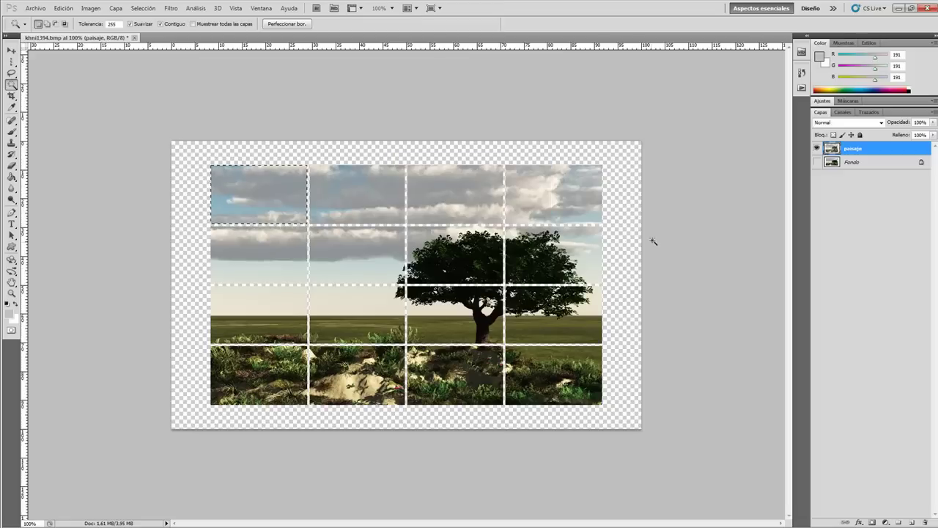
left_click(802, 87)
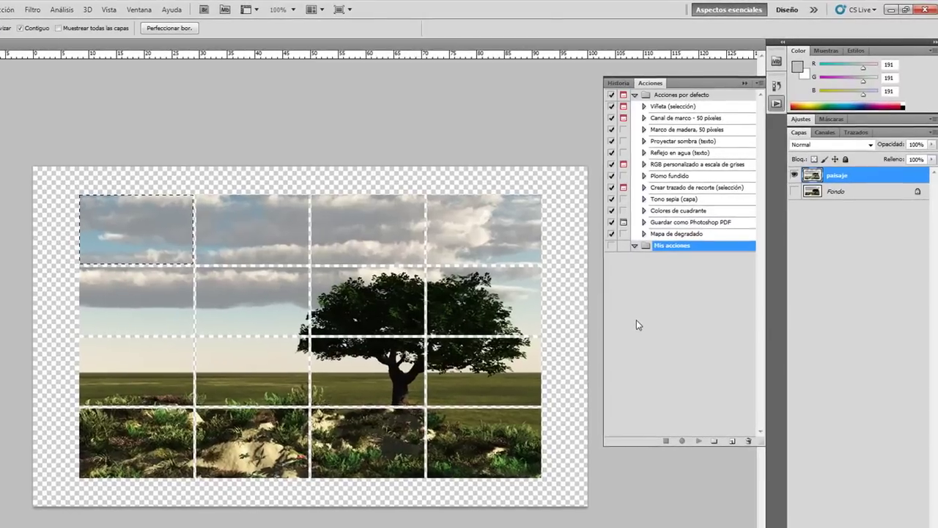
- Create a new action named tutorial with shortcut Shift+F2 and start recording
left_click(732, 442)
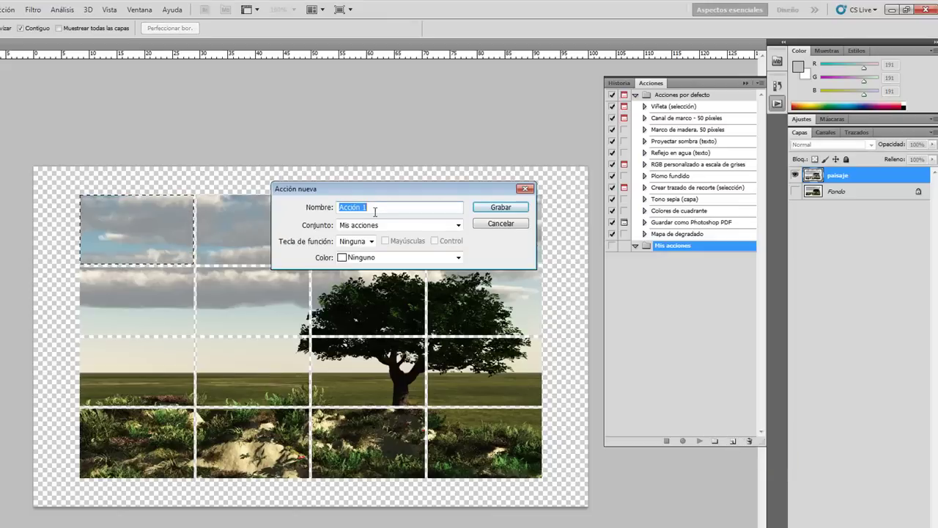
type("tutorial")
left_click(371, 242)
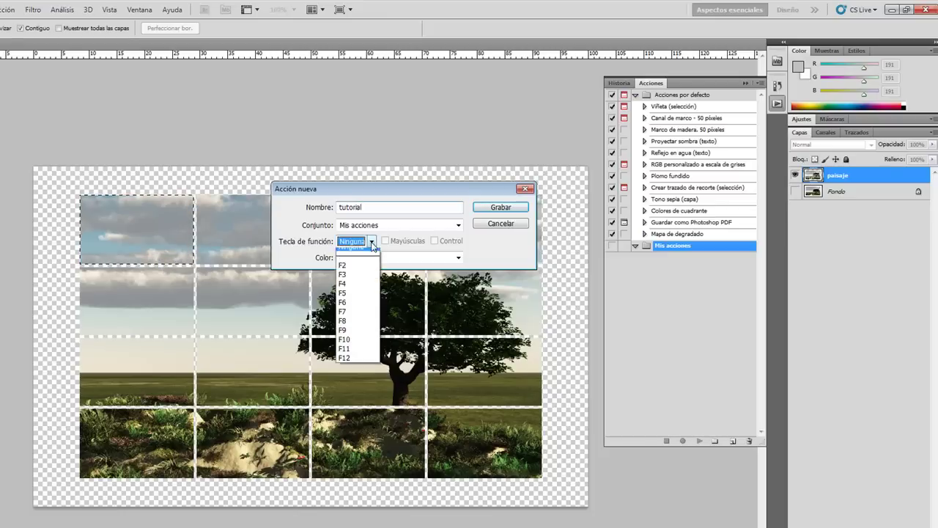
left_click(345, 273)
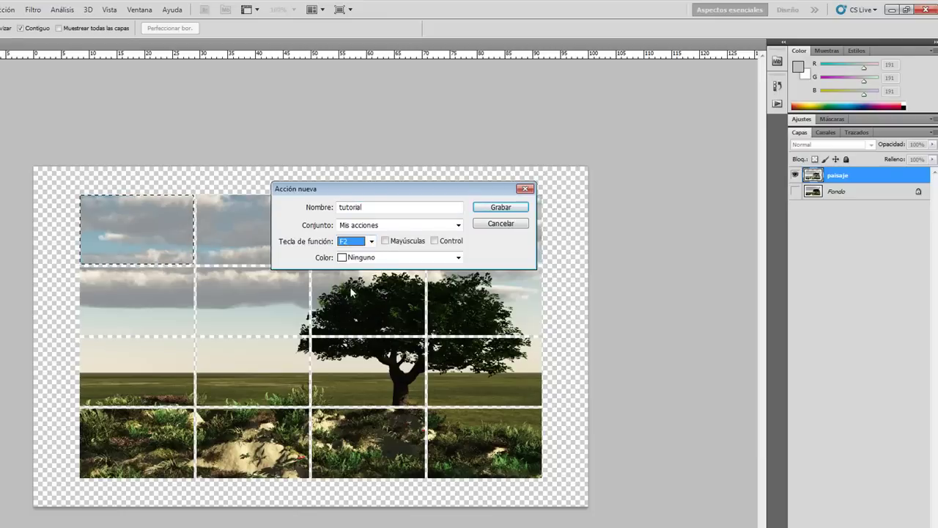
left_click(385, 241)
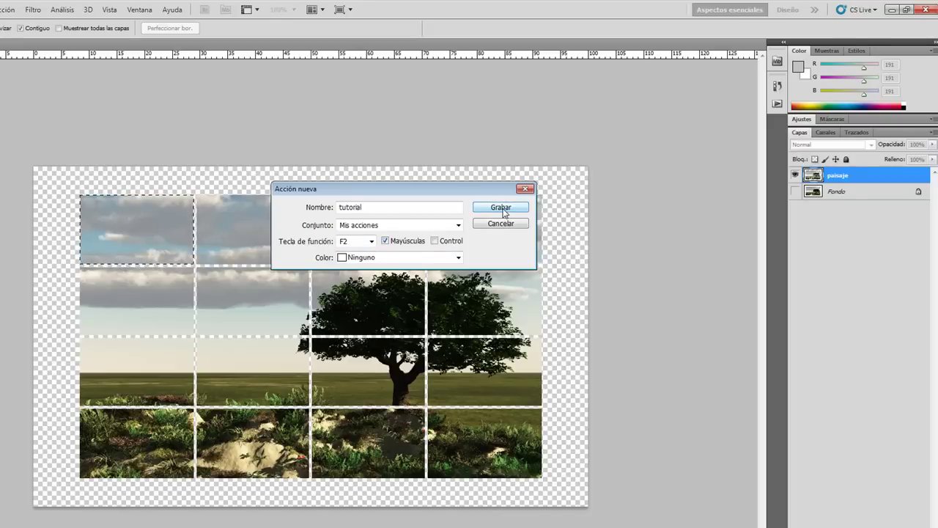
left_click(502, 208)
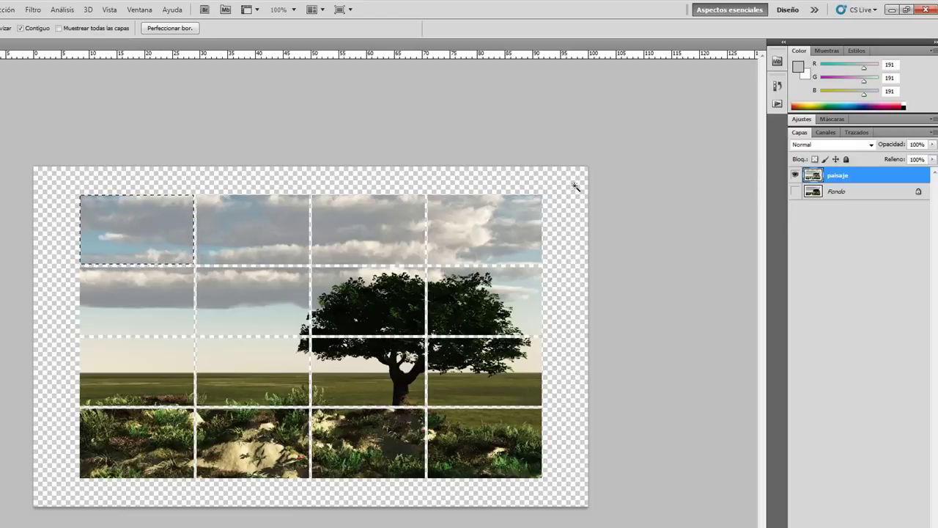
- Cut the top-left tile onto new layer Capa 1 and reload its outline as a selection
right_click(133, 235)
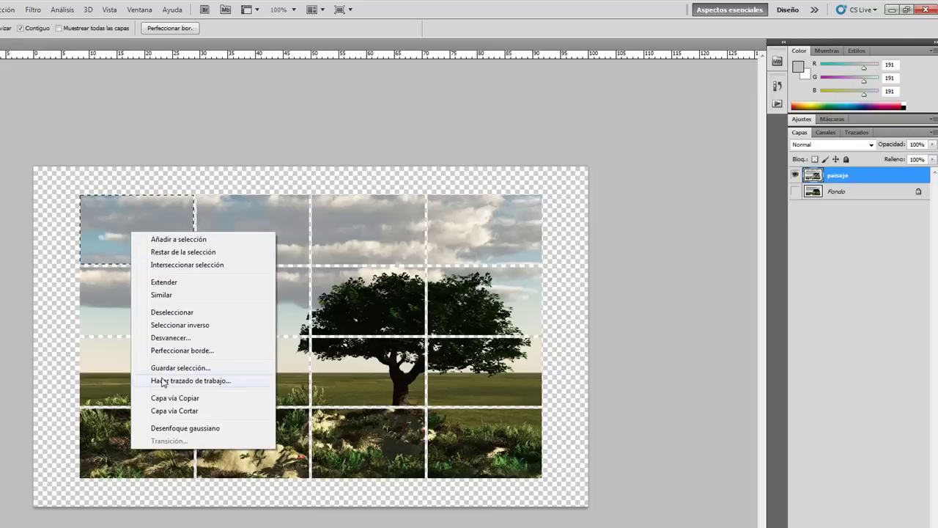
left_click(175, 411)
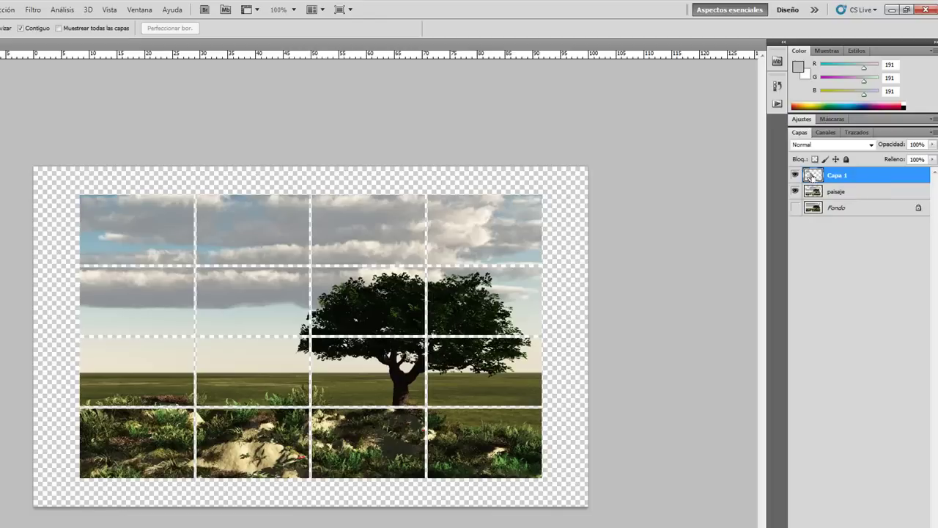
left_click(812, 177, "ctrl")
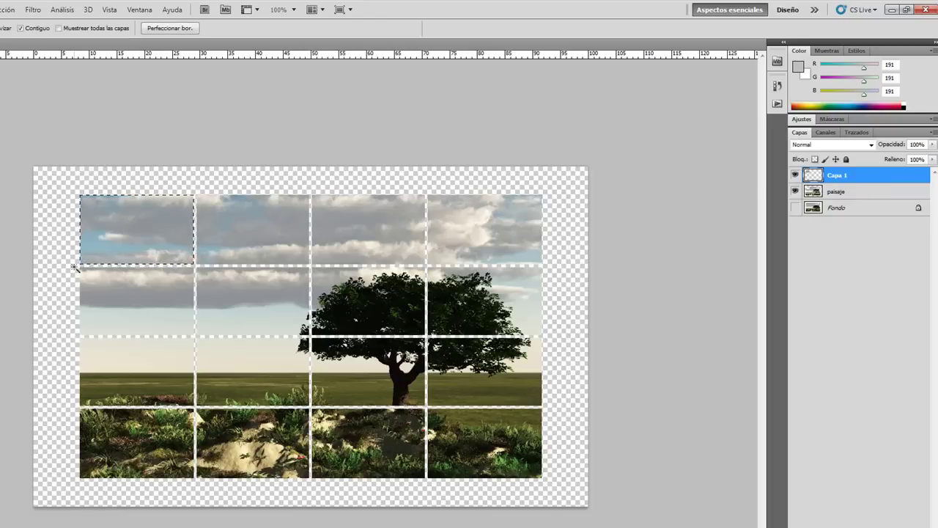
- Apply a white (ffffff) inside stroke around the top-left tile on Capa 1
left_click(27, 9)
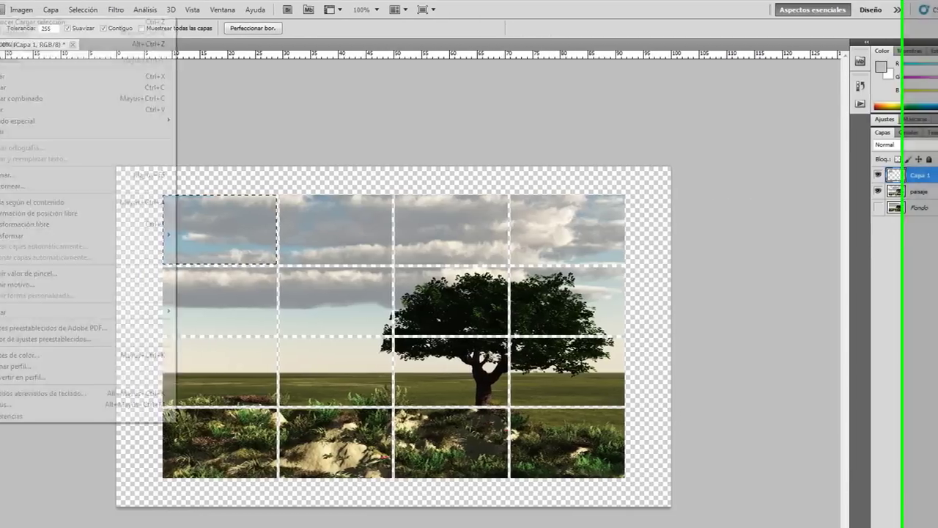
left_click(51, 188)
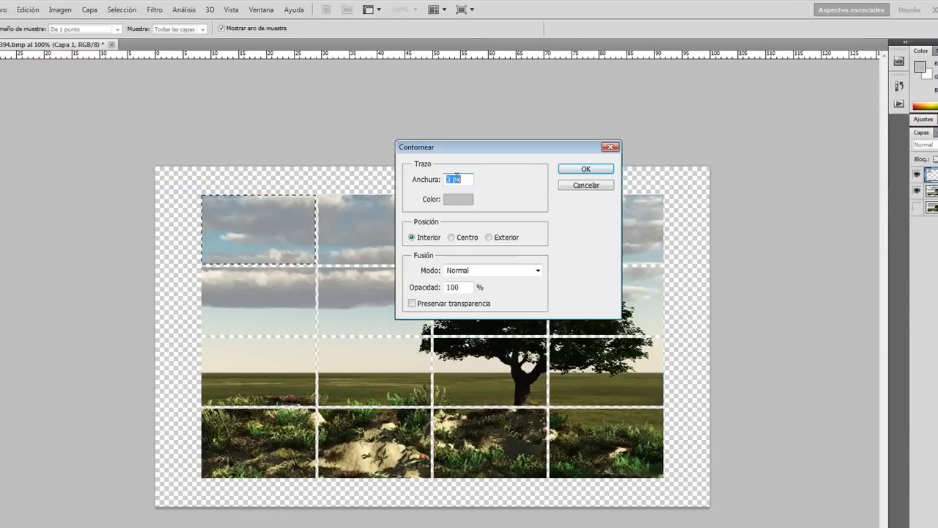
left_click(456, 200)
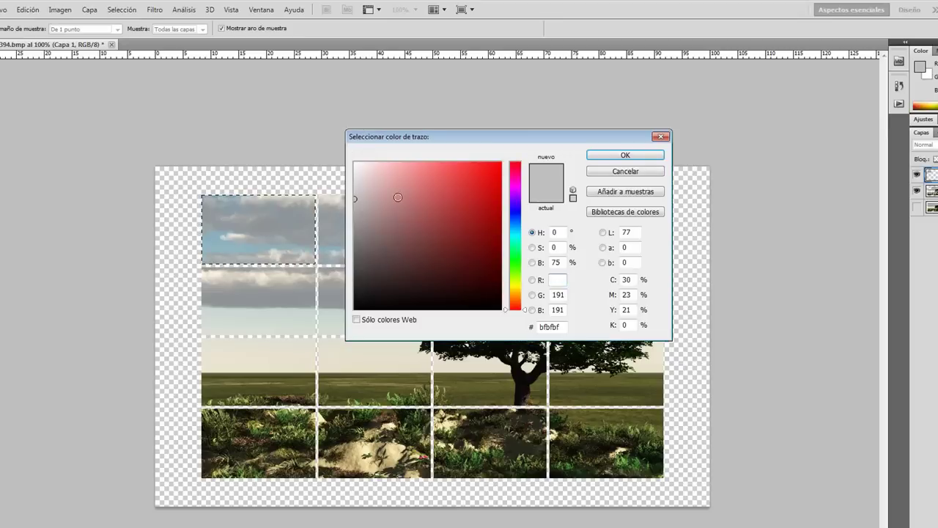
type("ffffff")
left_click(605, 156)
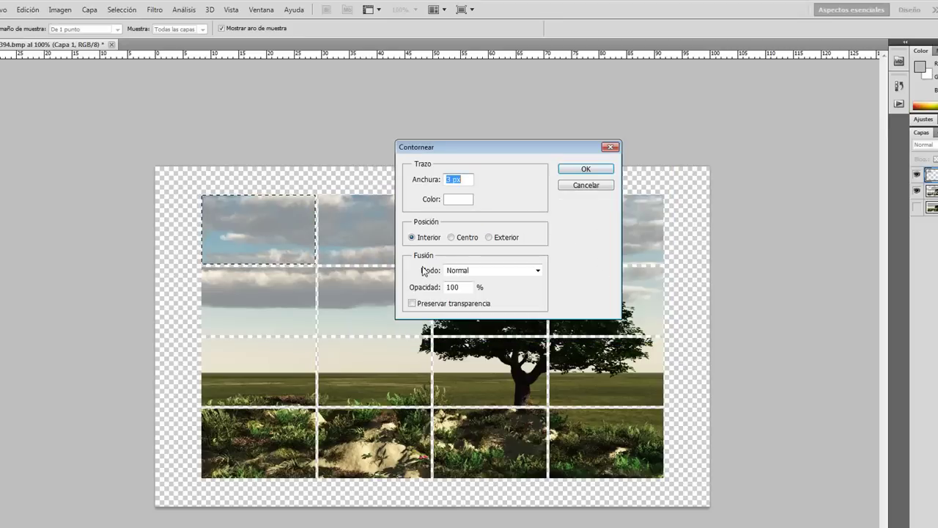
left_click(577, 168)
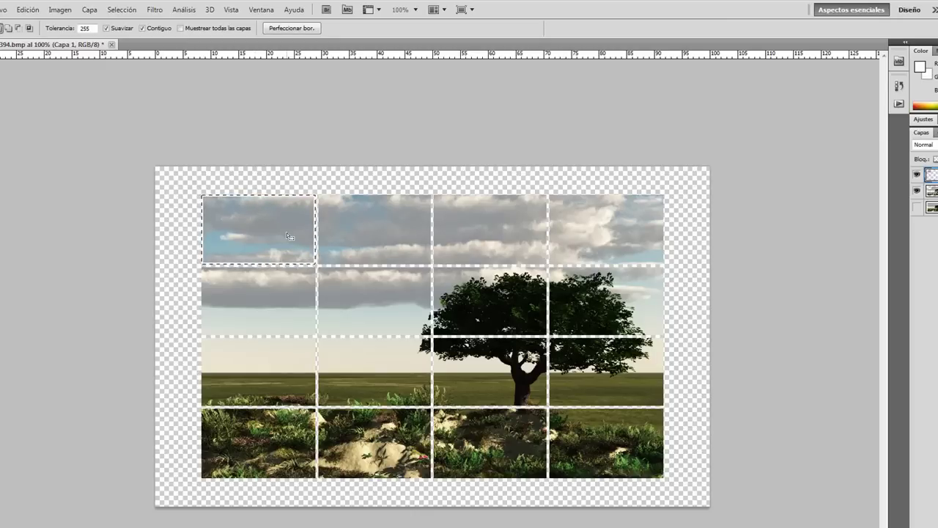
- Warp the top-left tile with a Bóveda arch flattened to about -7.7% curvature
key("ctrl+t")
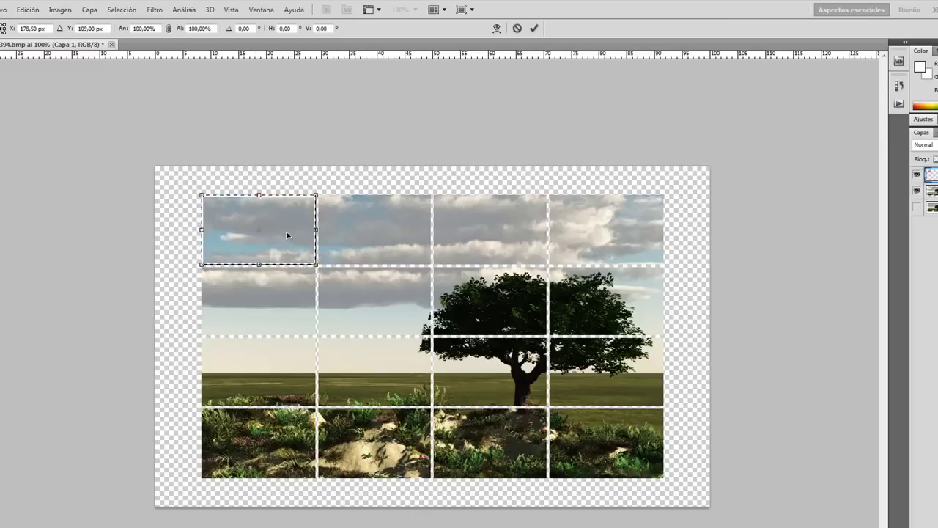
left_click(497, 29)
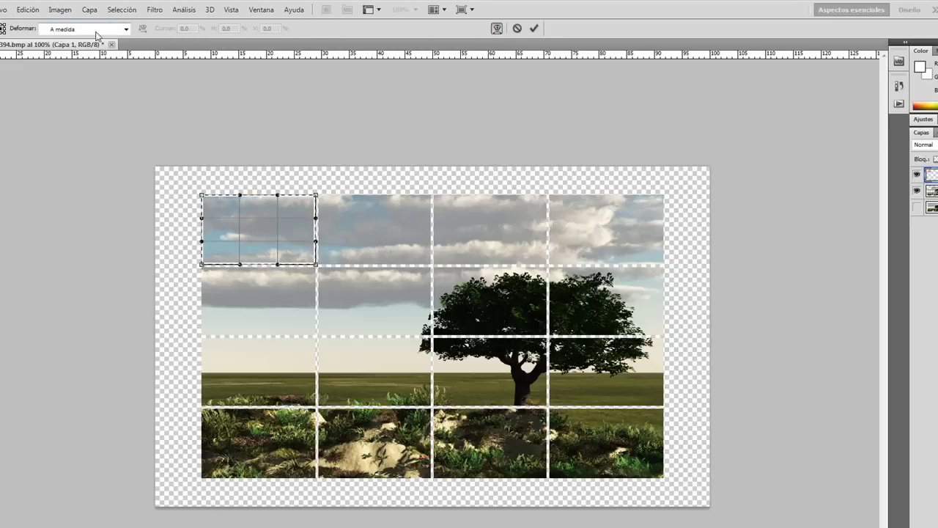
left_click(126, 29)
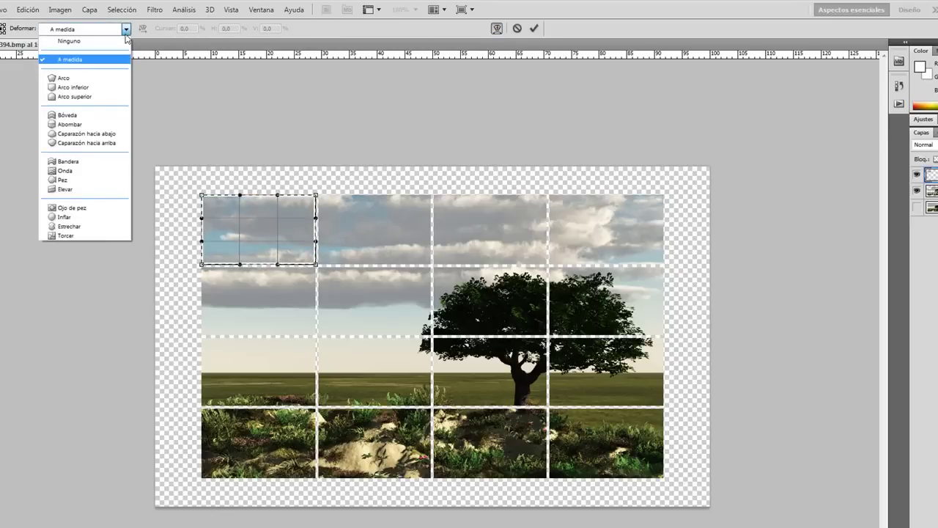
left_click(78, 116)
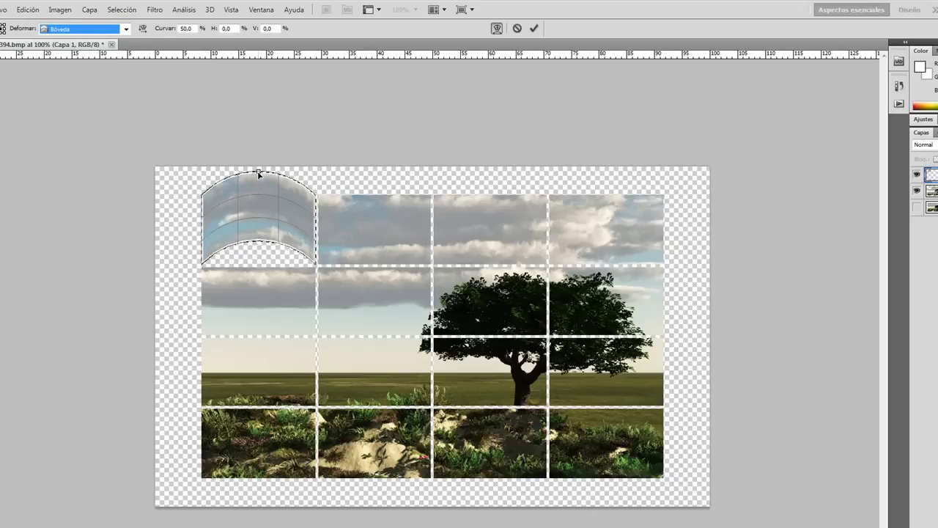
left_click_drag(258, 173, 261, 200)
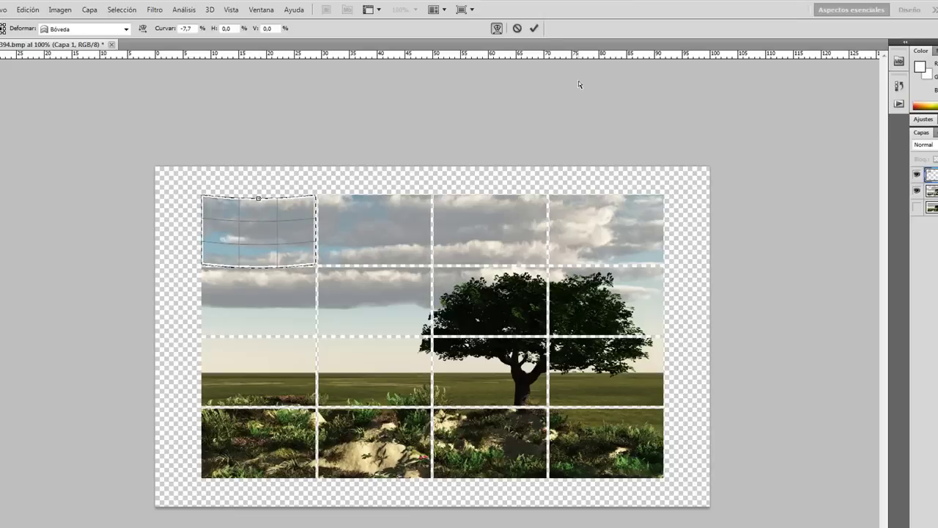
left_click(534, 29)
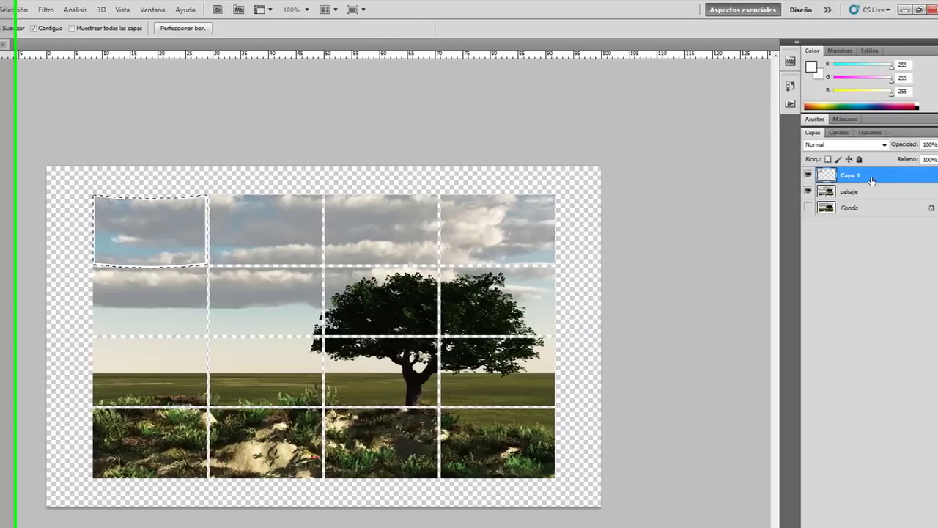
- Duplicate Capa 1 as Capa 1 copia and fill the tile shape on Capa 1 with black
right_click(859, 177)
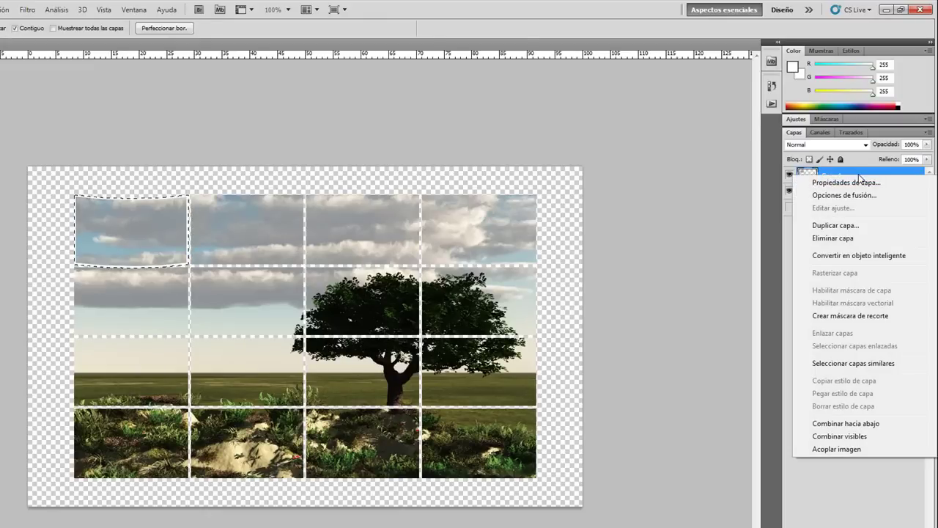
left_click(836, 225)
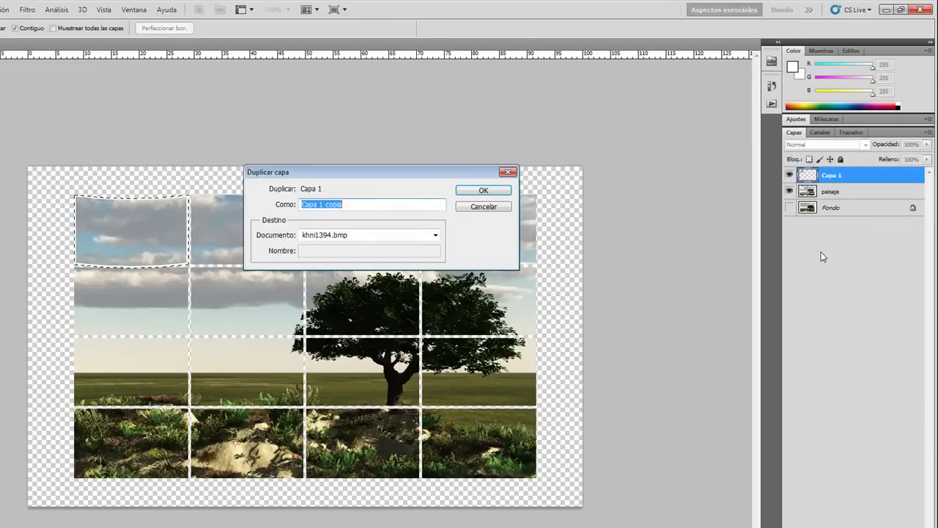
left_click(484, 191)
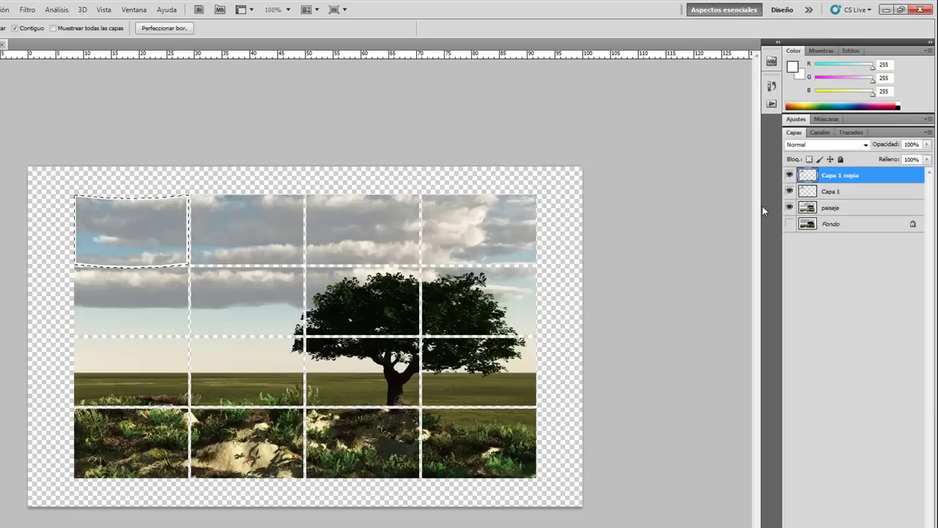
left_click(852, 193)
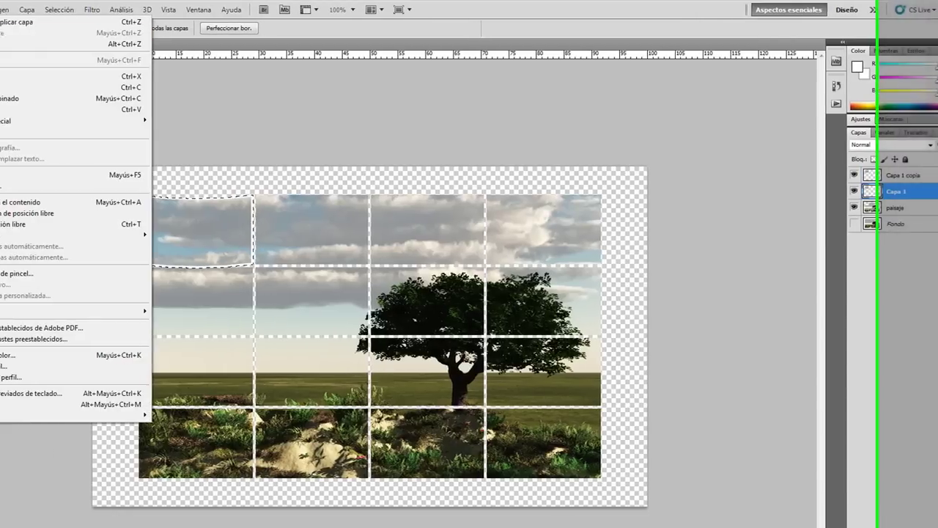
left_click(74, 173)
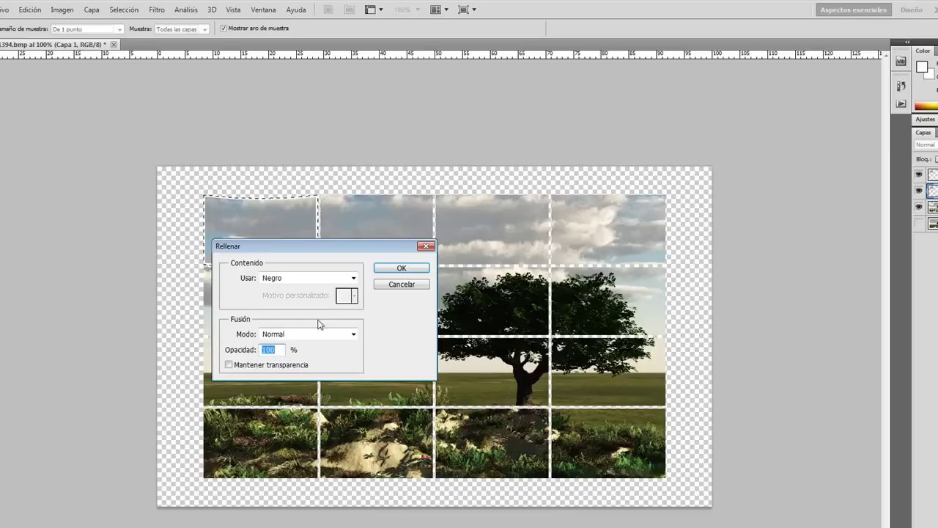
left_click(390, 269)
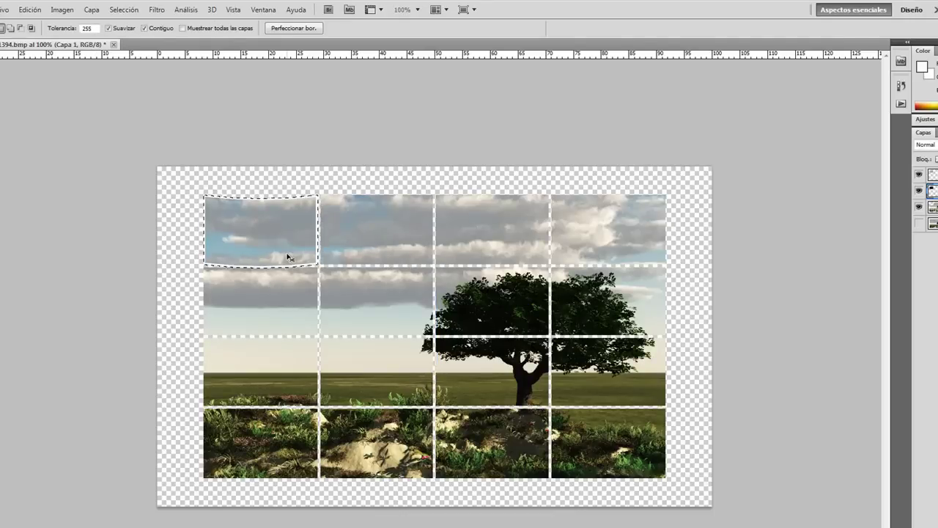
- Flip the black tile vertically and shorten it to about 86.51% of its height
key("ctrl+t")
right_click(290, 243)
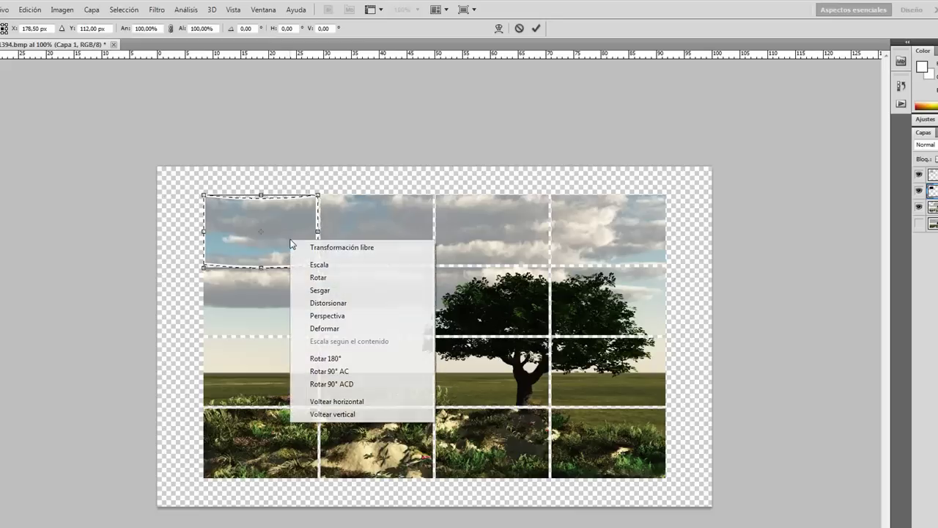
left_click(336, 414)
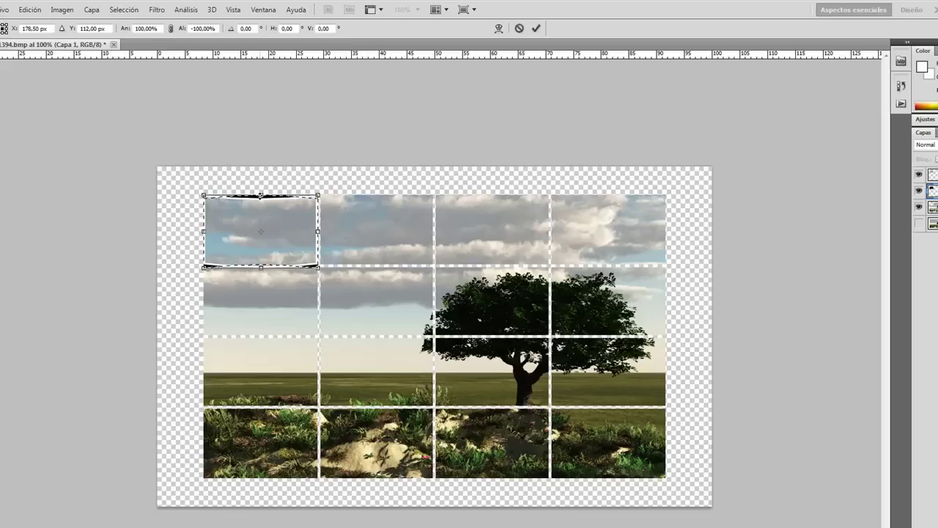
left_click_drag(260, 196, 260, 205)
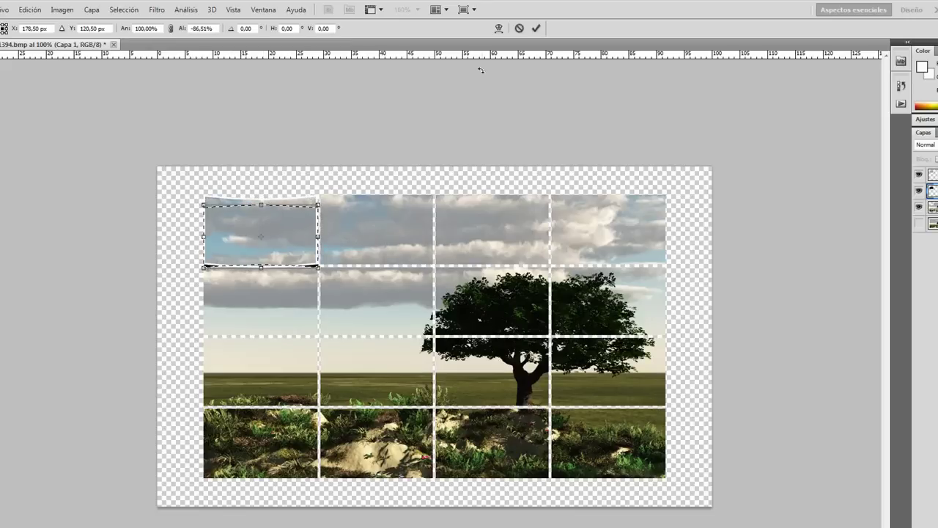
left_click(536, 29)
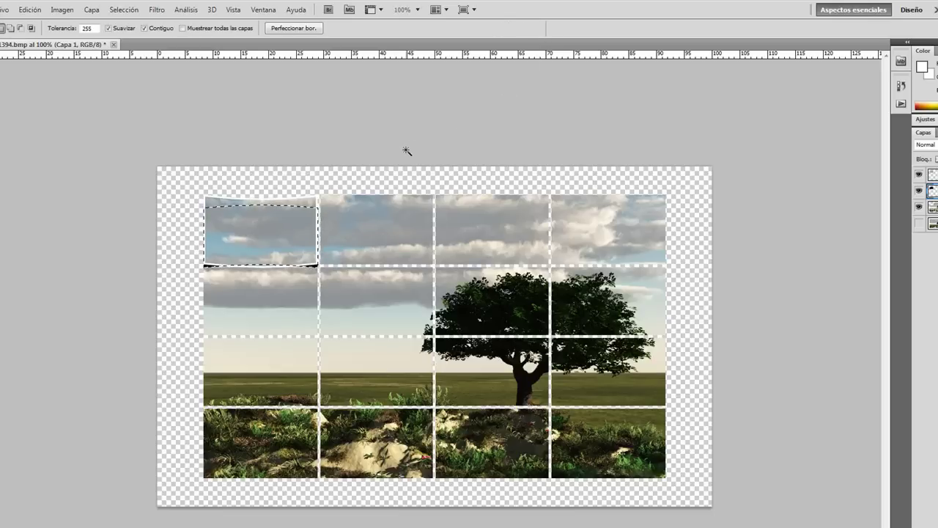
- Deselect the tile and soften the black tile on Capa 1 with a 2.0-pixel Gaussian blur
left_click(124, 10)
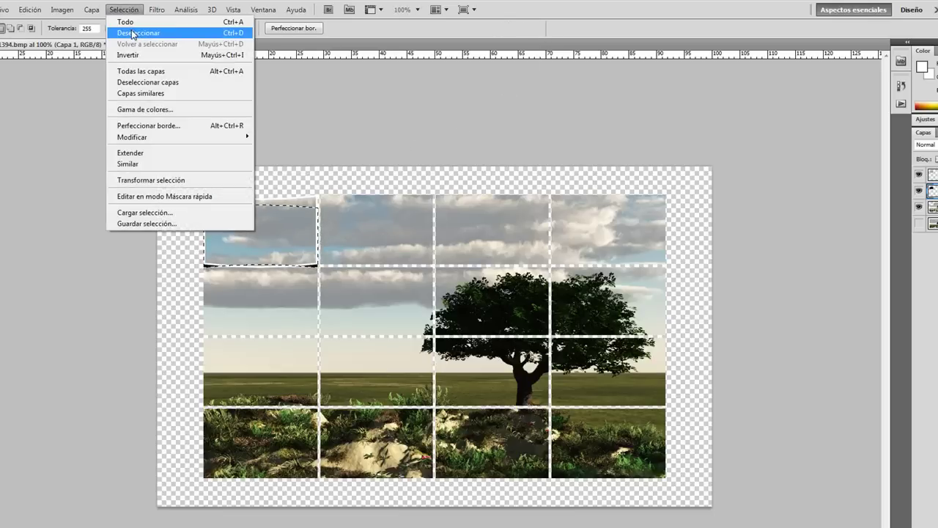
left_click(133, 33)
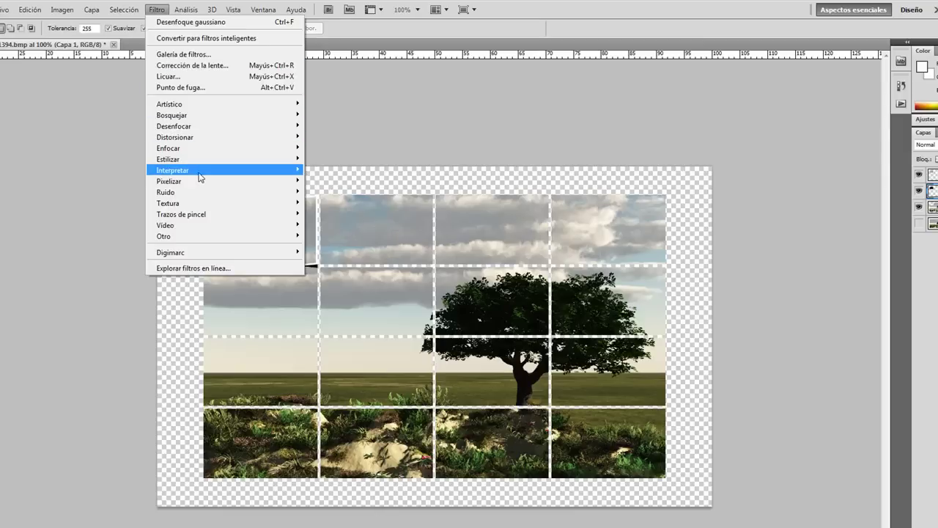
mouse_move(174, 126)
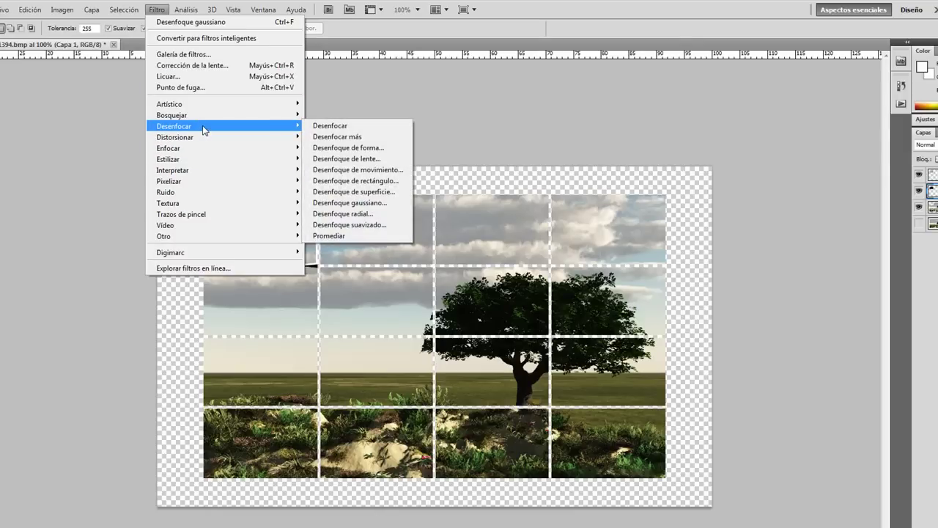
left_click(350, 202)
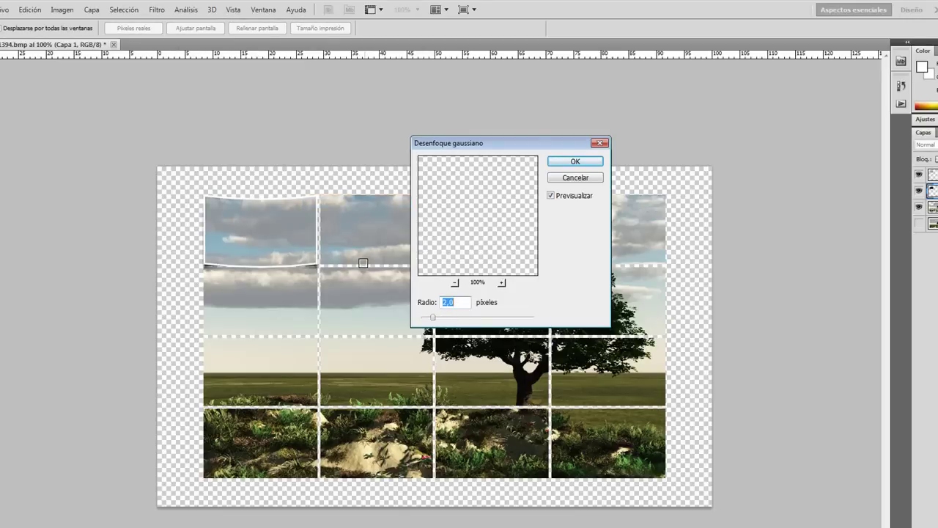
left_click(561, 162)
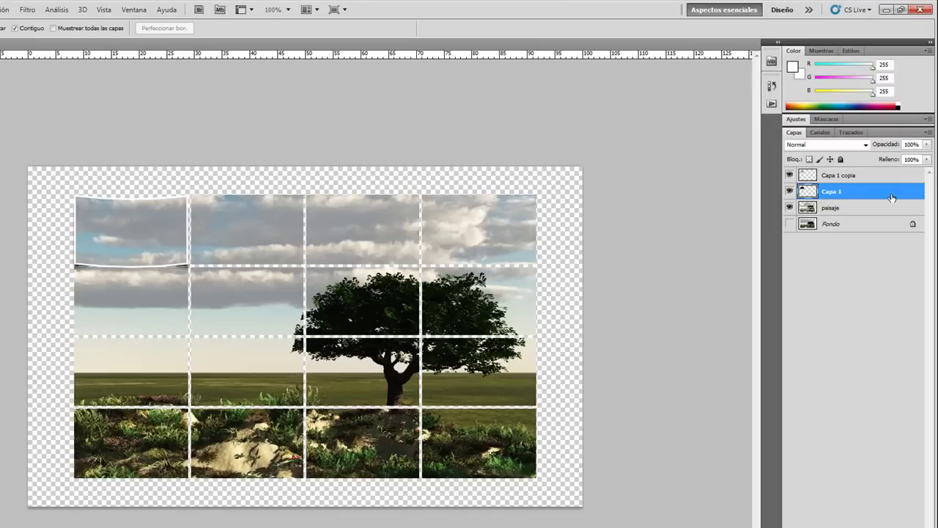
- Merge Capa 1 and Capa 1 copia into a single layer
left_click(873, 177, "shift")
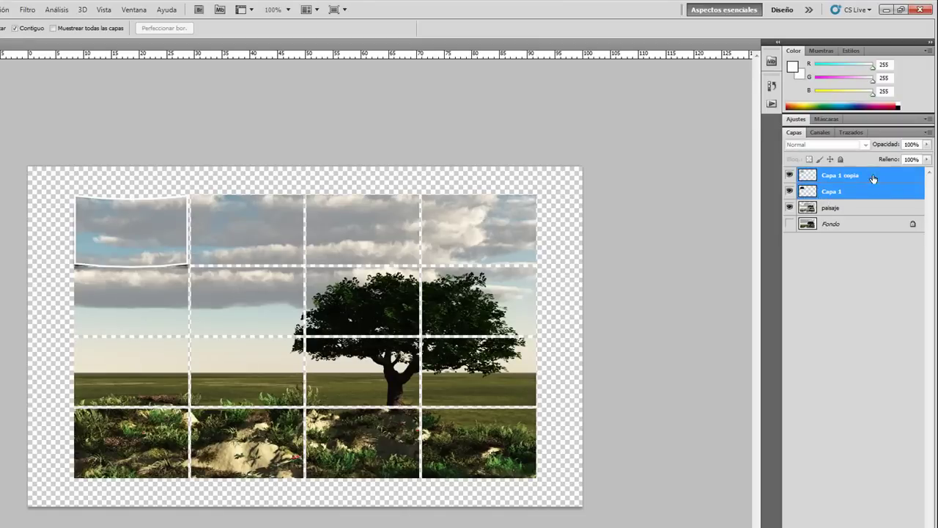
right_click(868, 196)
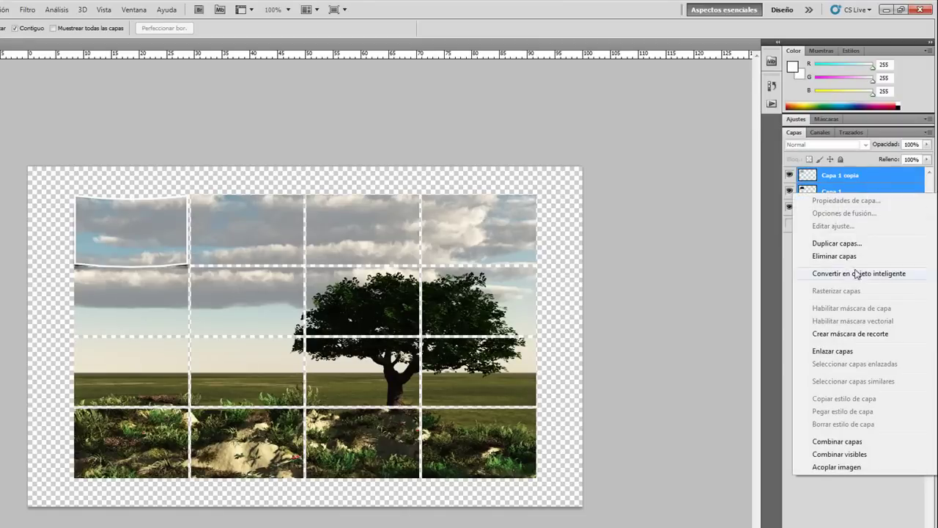
left_click(852, 443)
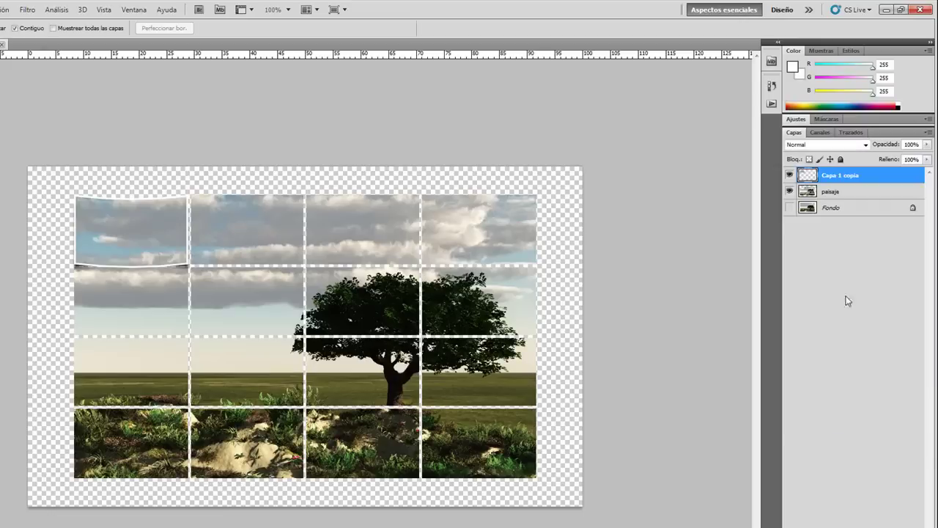
- Rename the merged layer 'foto', select paisaje, and show the recorded action steps
double_click(840, 176)
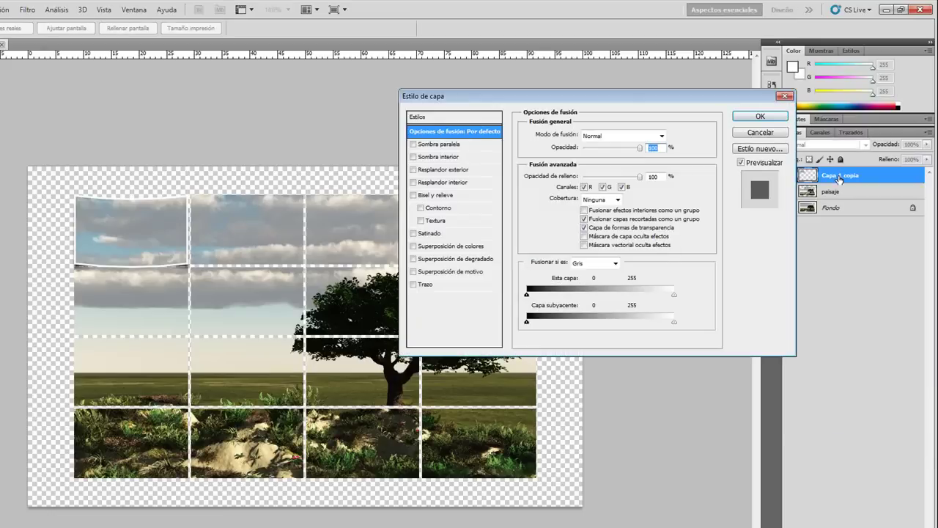
key("Escape")
double_click(840, 175)
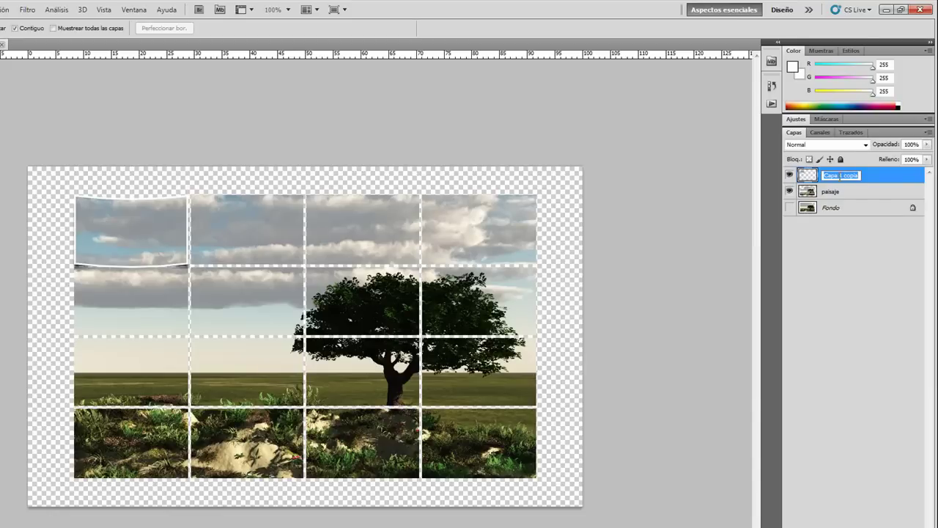
type("foto")
left_click(853, 194)
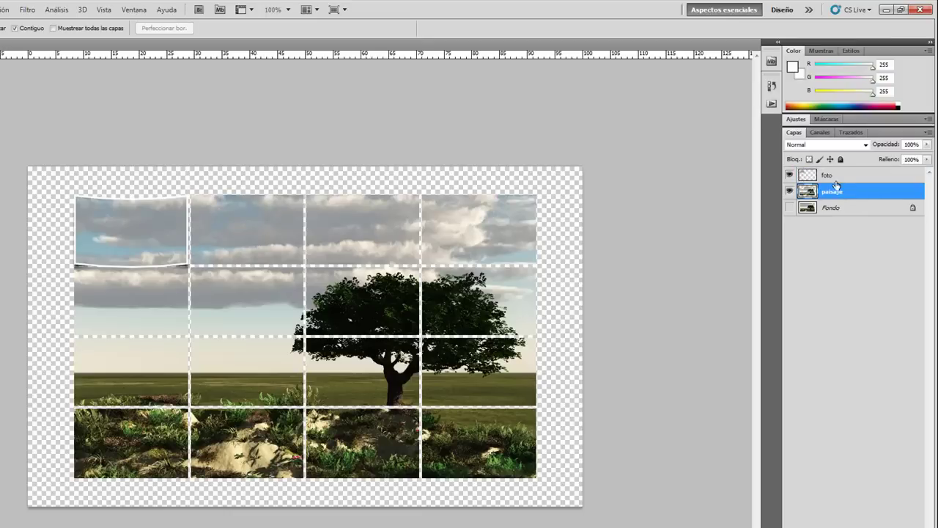
left_click(772, 105)
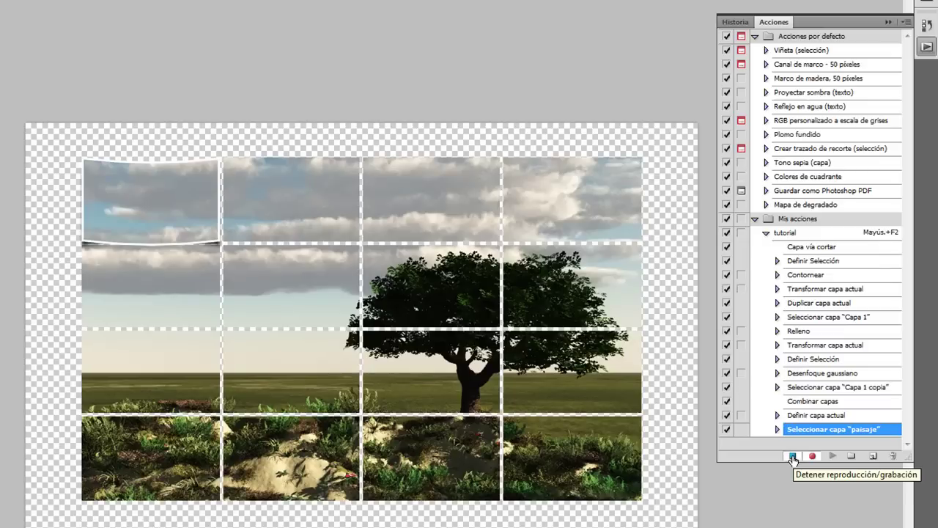
- Stop recording the tutorial action and select the second top-row tile
left_click(793, 458)
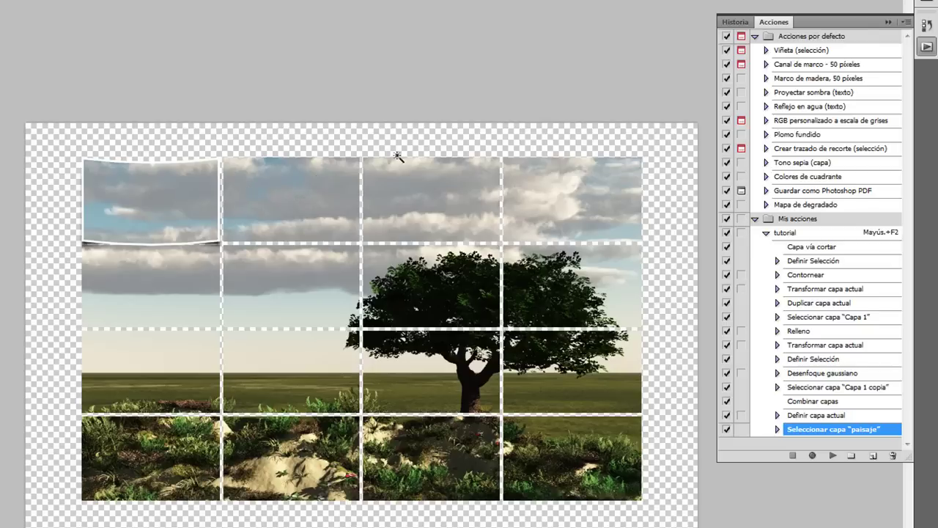
left_click(293, 207)
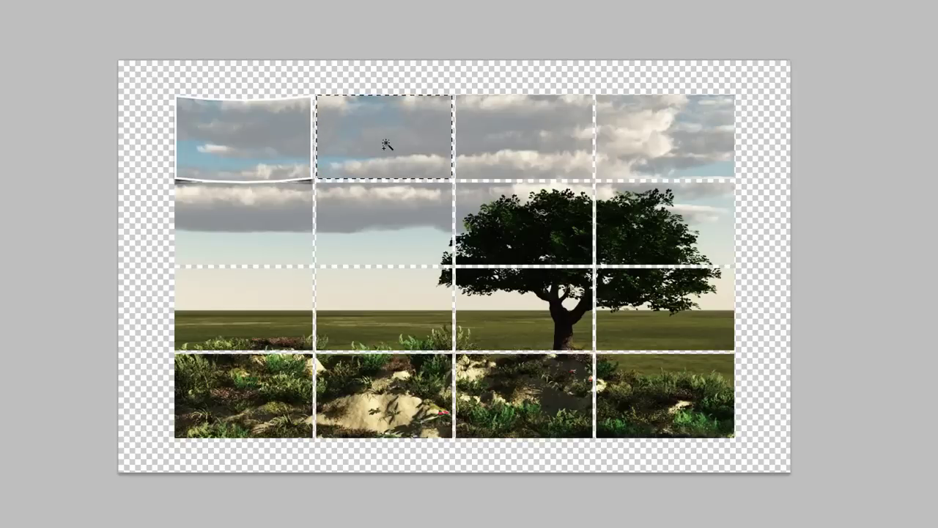
- Apply the photo-frame action to the second, third and fourth top-row tiles
key("ctrl+j")
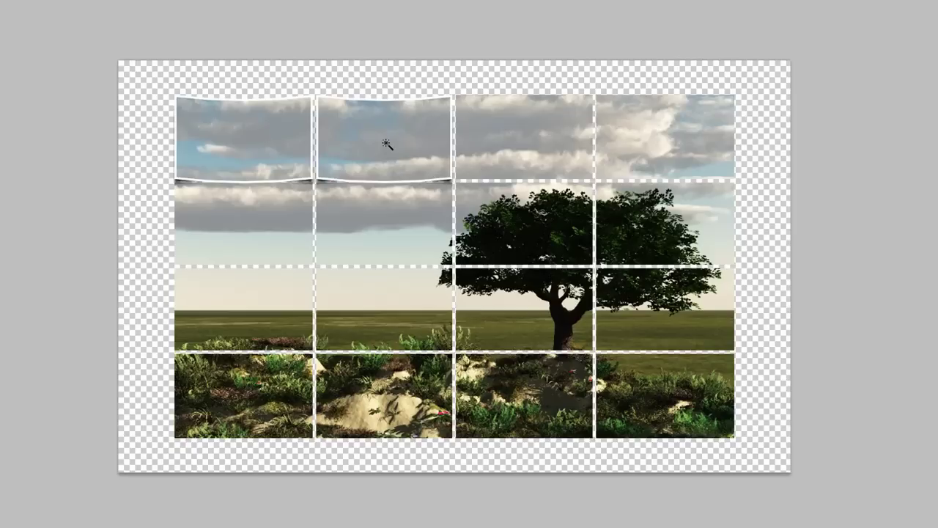
left_click(521, 144)
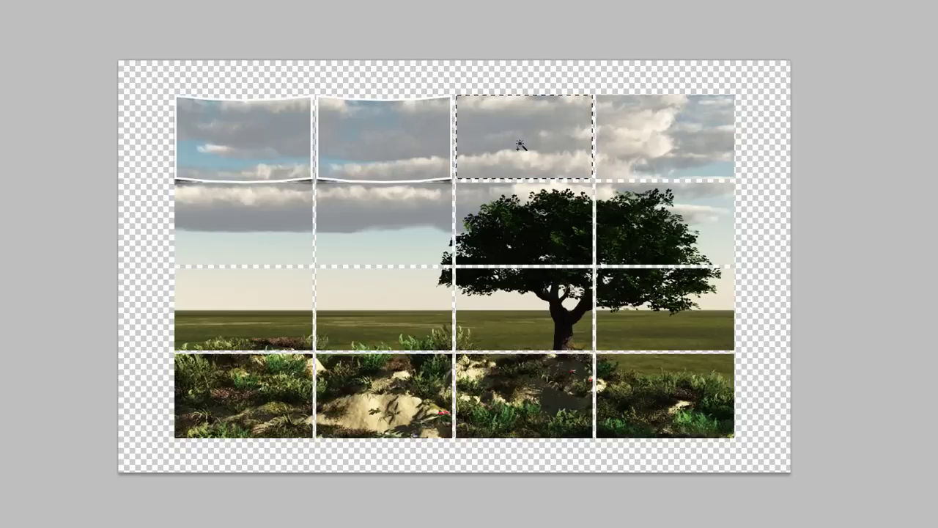
key("F2")
left_click(685, 150)
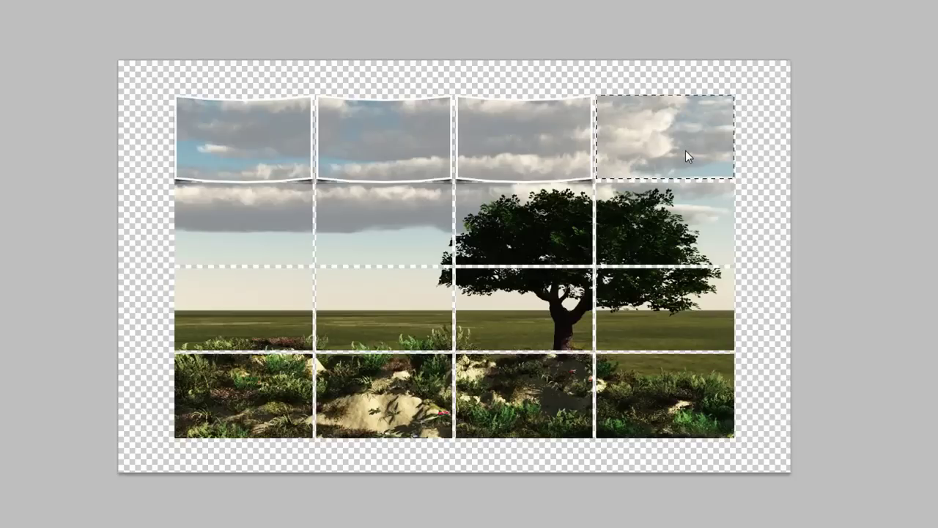
key("F2")
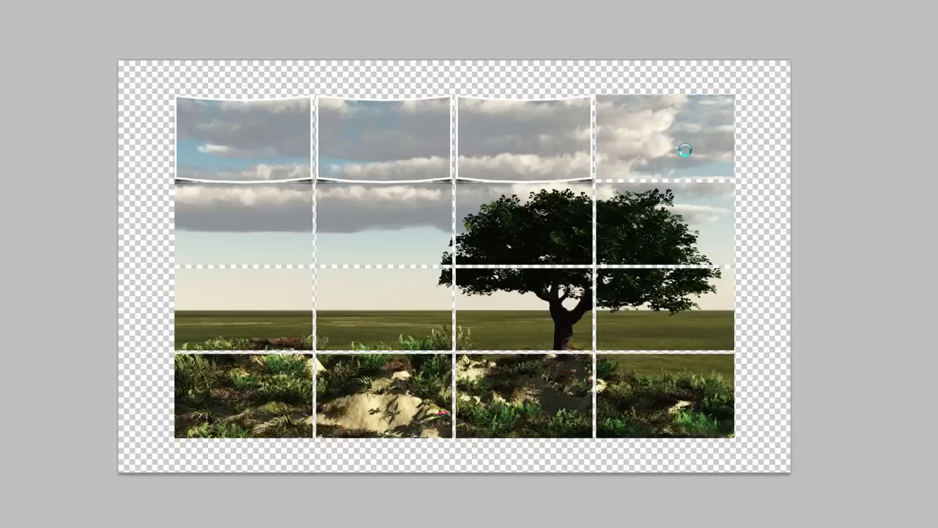
- Apply the photo-frame action to the three second-row tiles
left_click(271, 225)
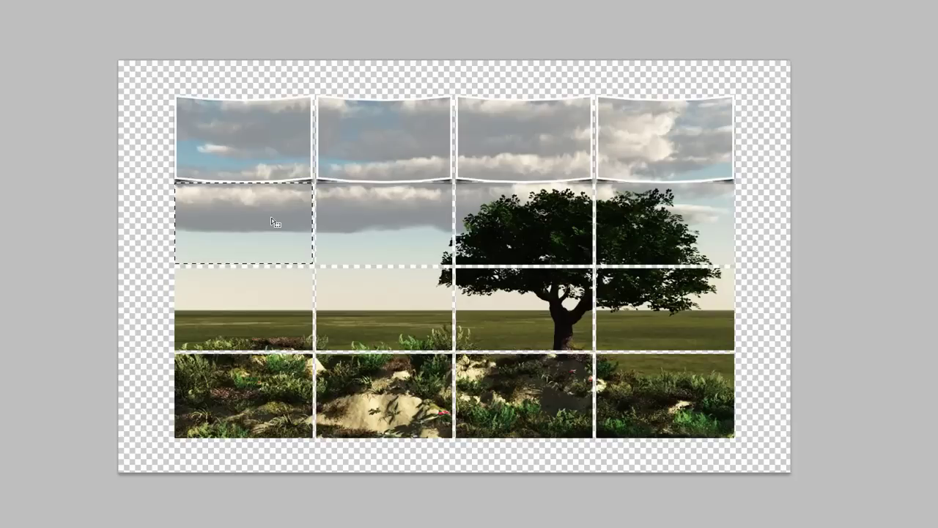
key("F2")
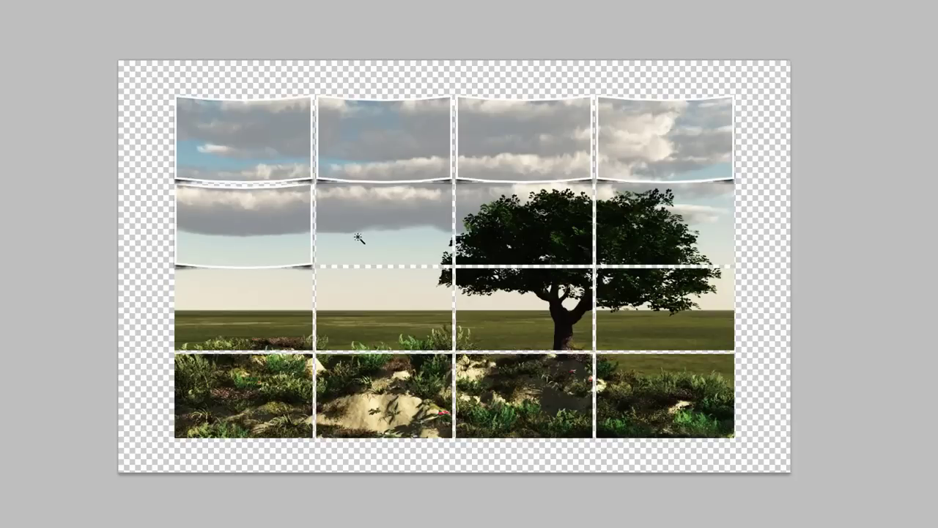
left_click(367, 228)
key("F2")
key("F2")
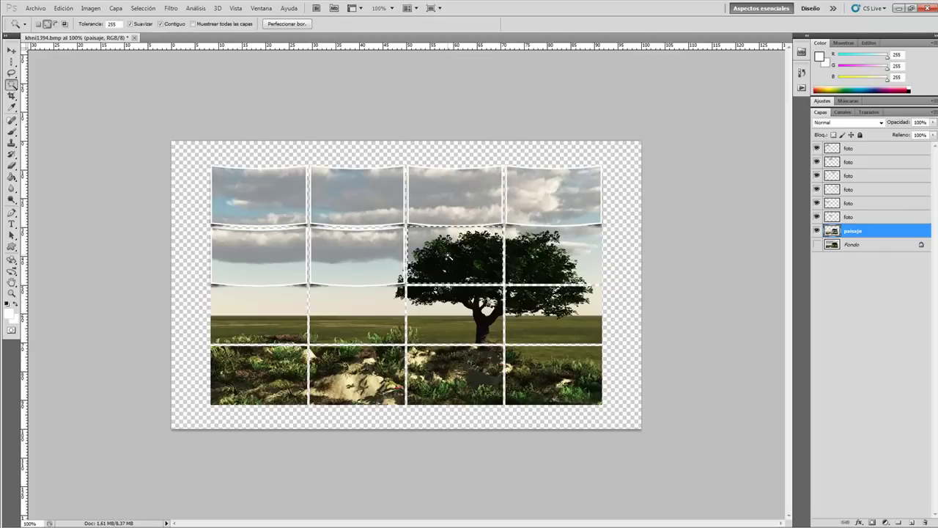
left_click(546, 258)
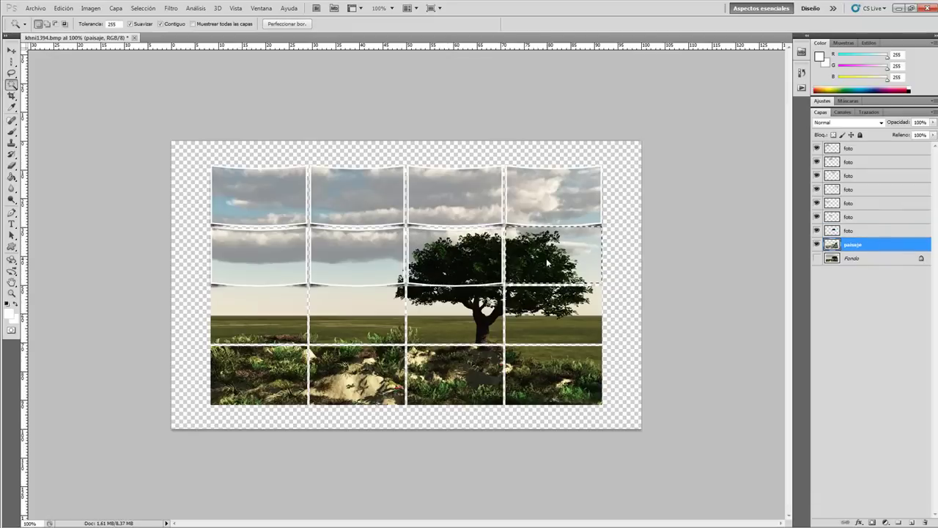
key("F2")
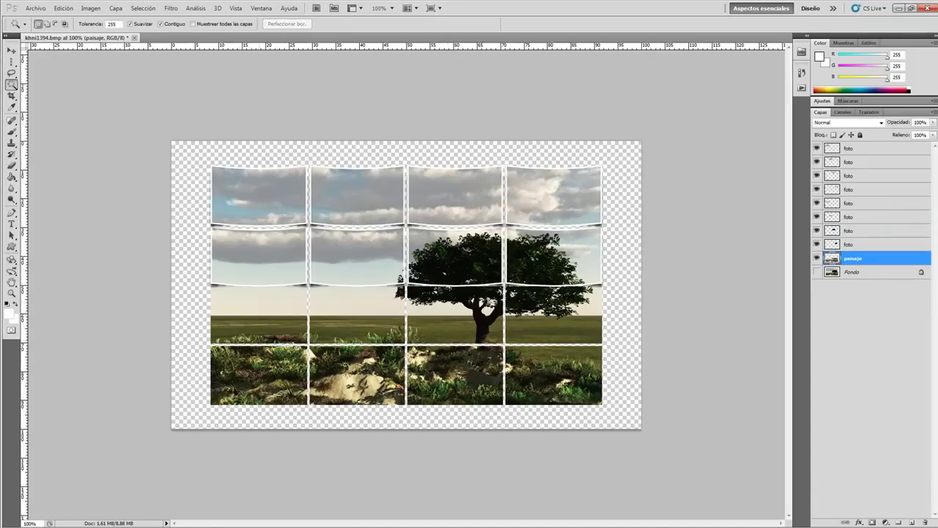
- Apply the photo-frame action to all four third-row tiles
left_click(241, 326)
key("F2")
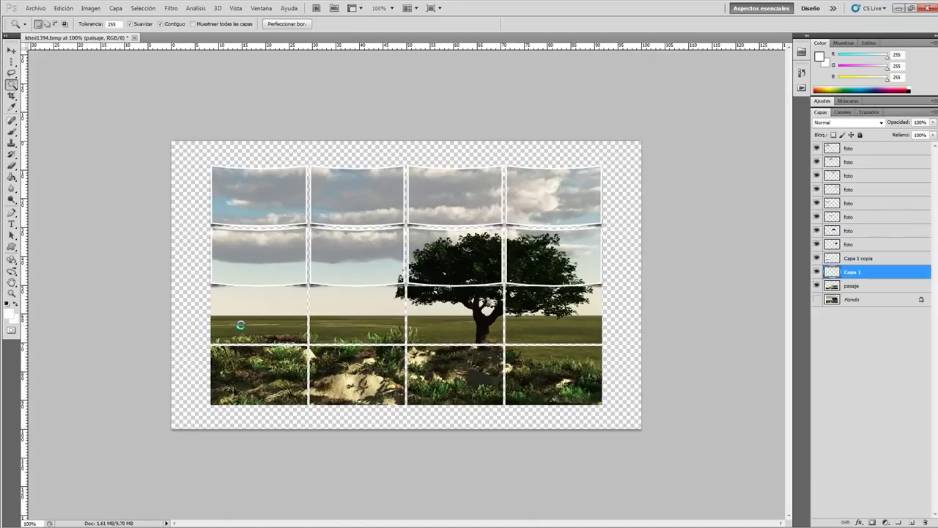
left_click(353, 321)
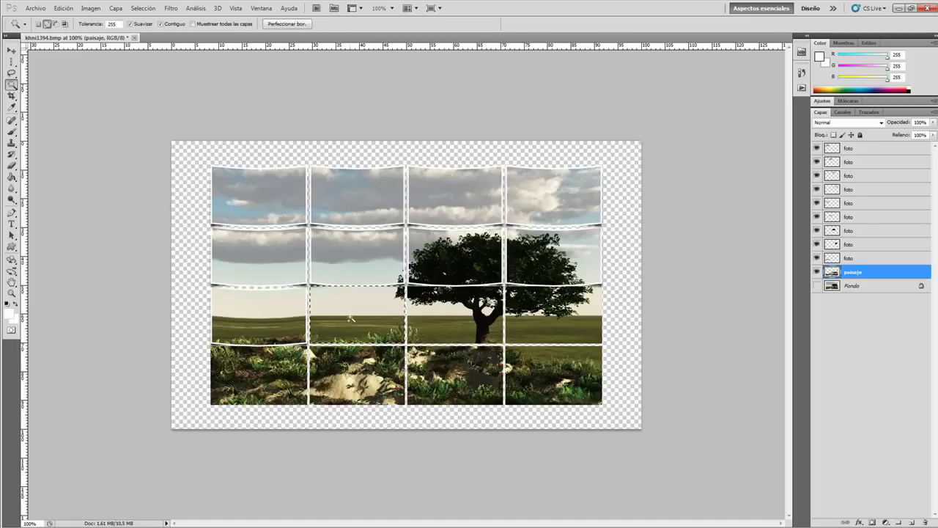
key("F2")
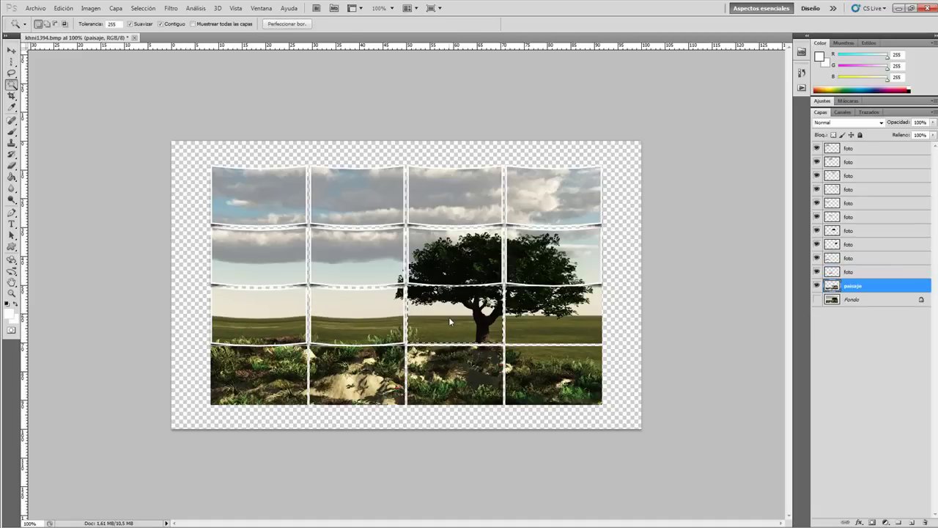
left_click(449, 316)
key("F2")
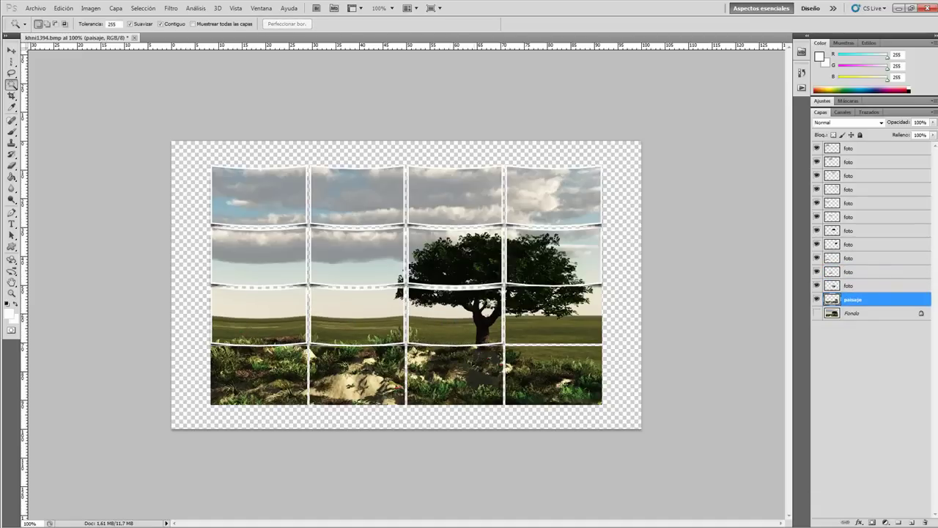
left_click(563, 311)
key("F2")
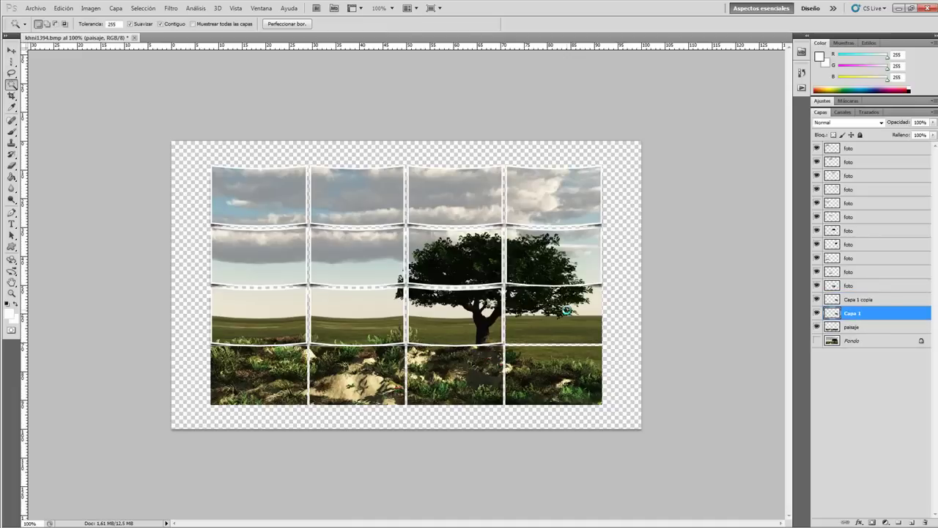
- Apply the photo-frame action to the bottom-row tiles
left_click(270, 381)
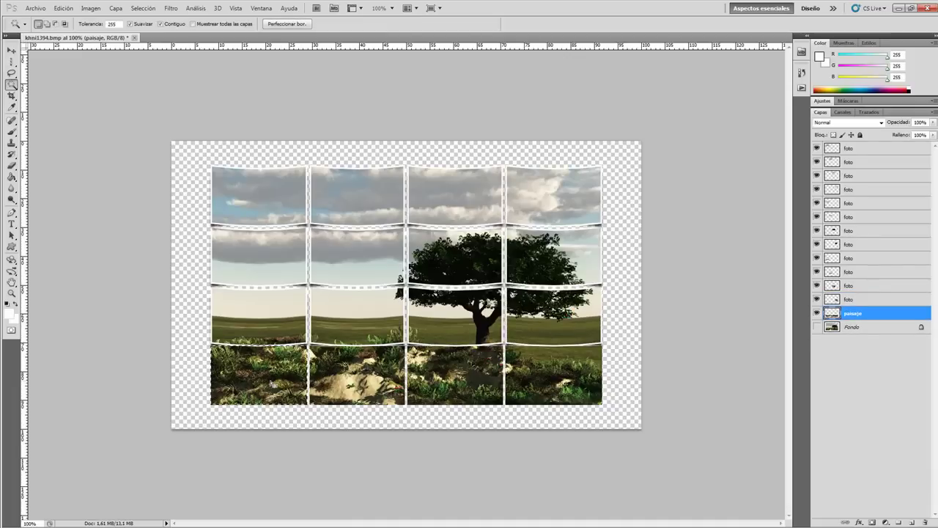
key("F2")
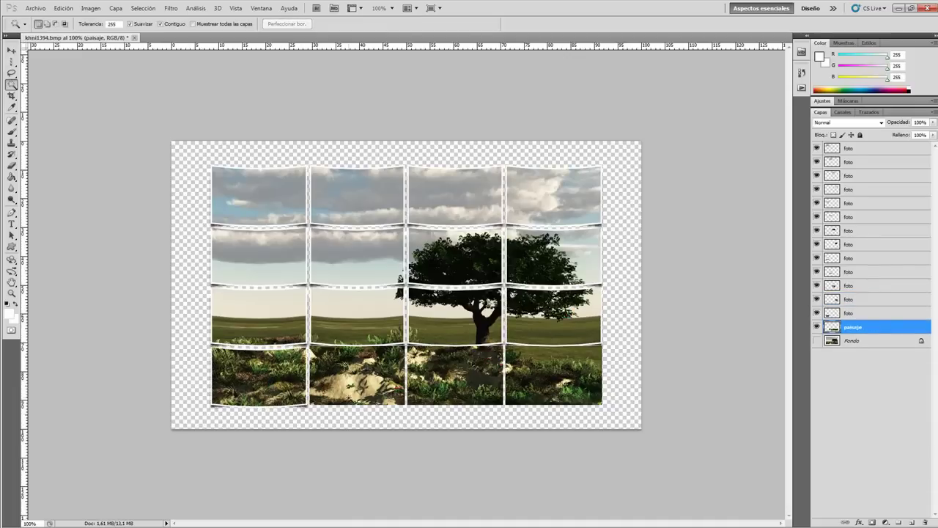
left_click(347, 389)
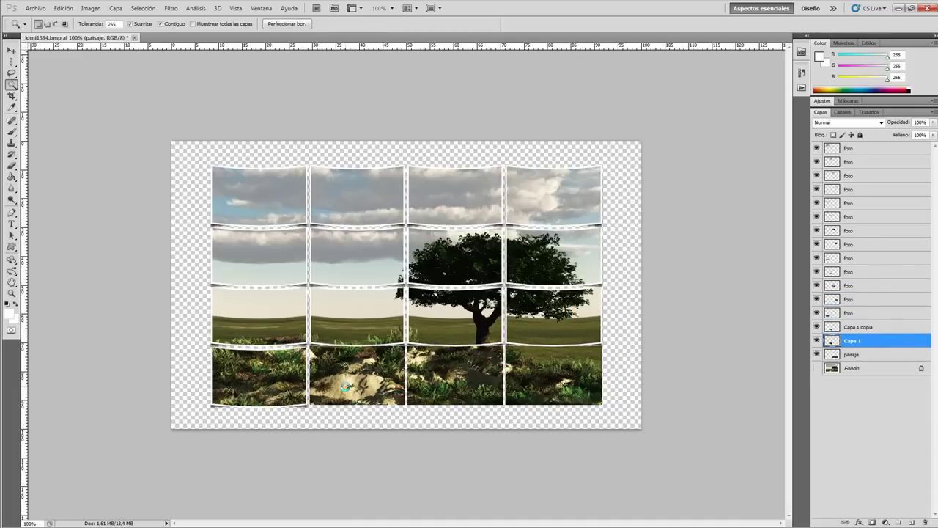
left_click(433, 380)
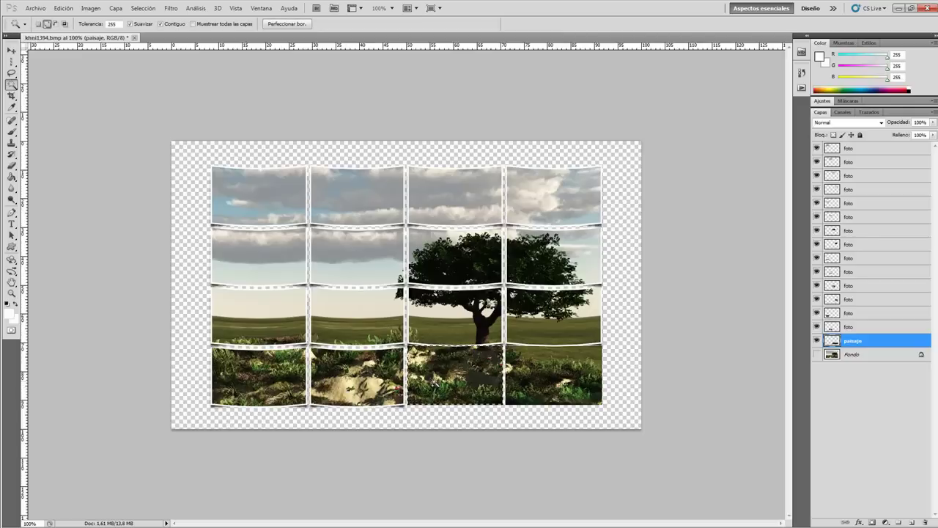
key("F2")
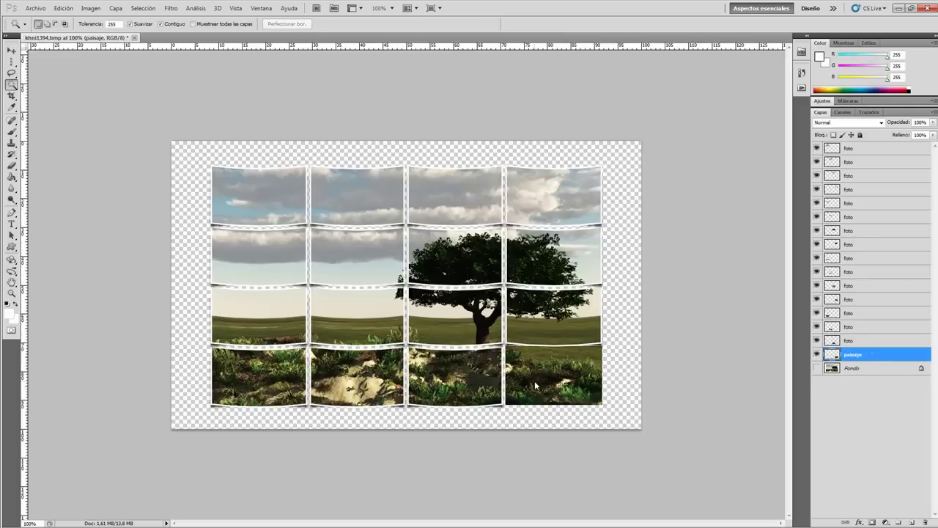
left_click(535, 385)
key("F2")
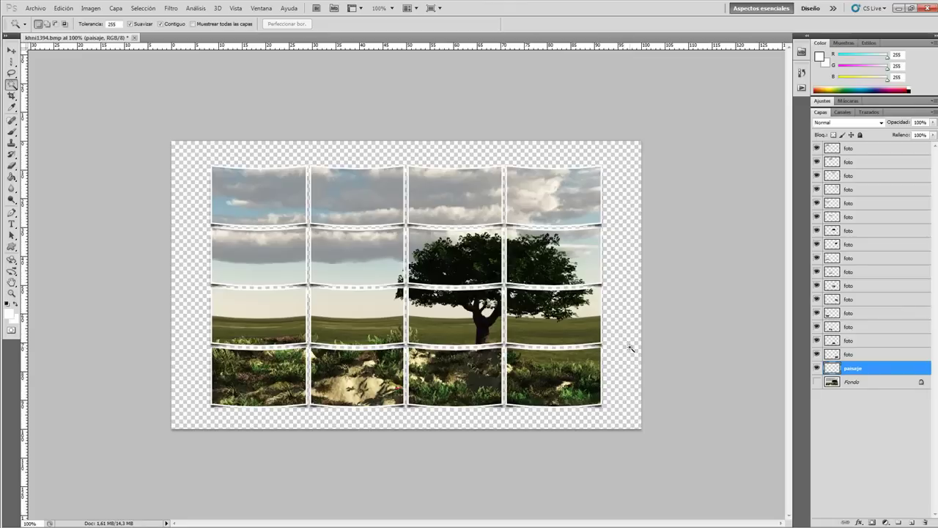
- Merge every foto layer and paisaje into one foto layer, then select Fondo
left_click(867, 150, "shift")
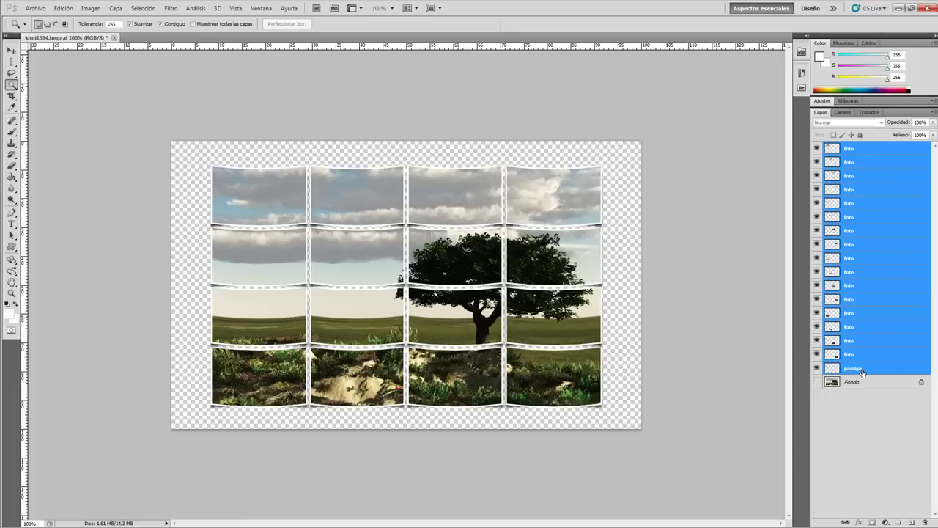
right_click(865, 319)
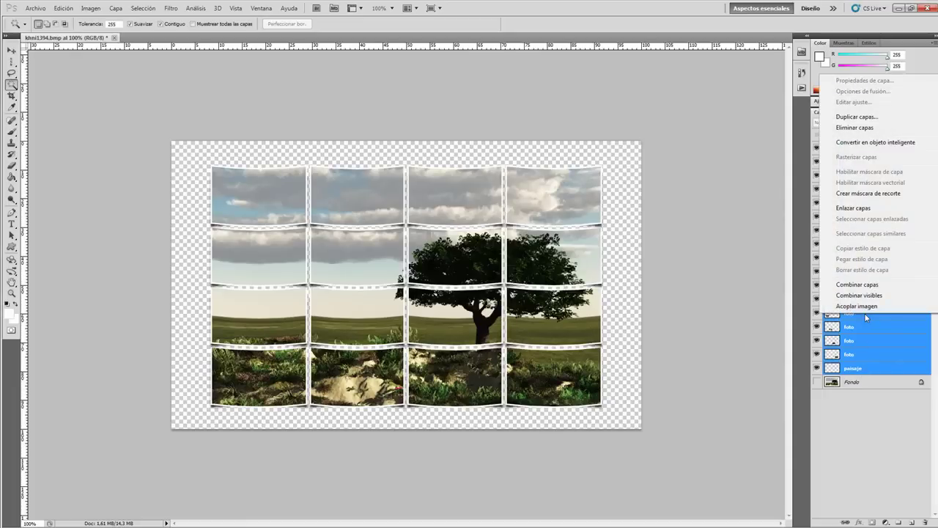
left_click(860, 286)
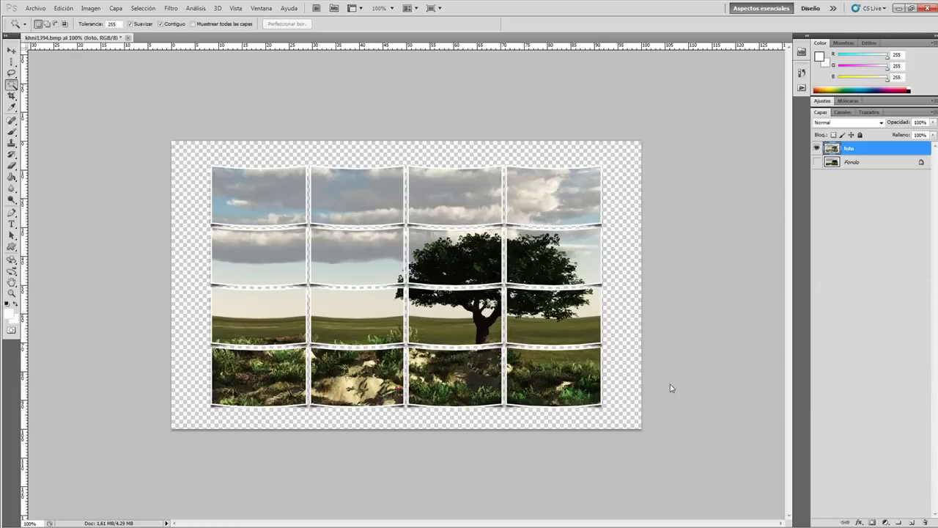
left_click(866, 165)
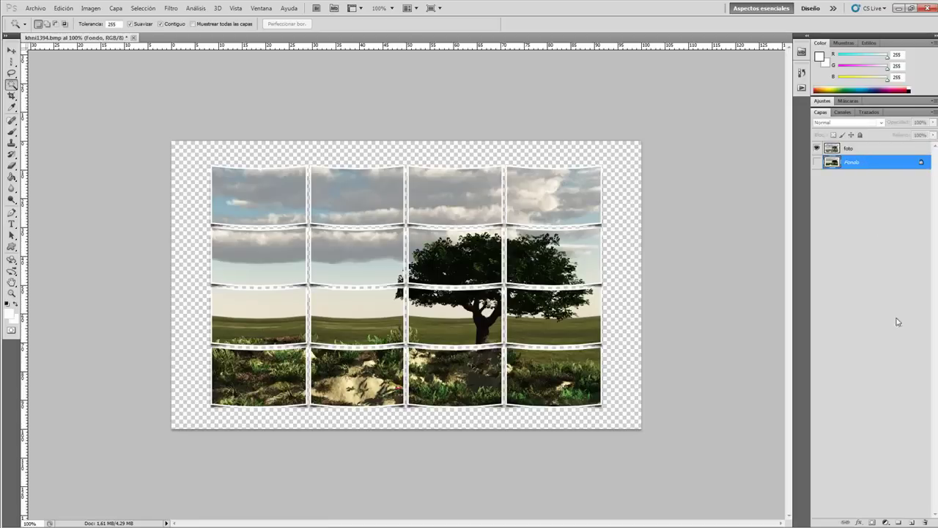
- Fill a new layer above Fondo with grey sampled from the pasteboard, beneath foto
left_click(912, 522)
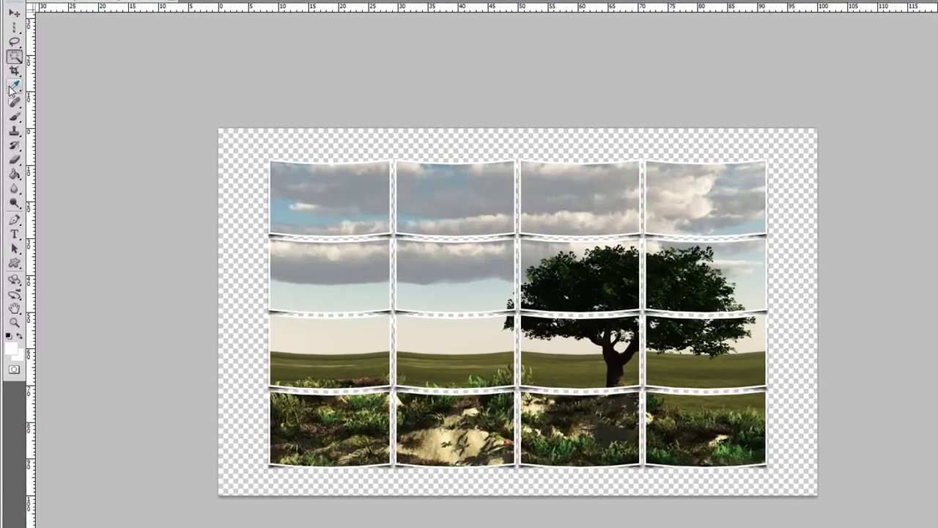
left_click(10, 90)
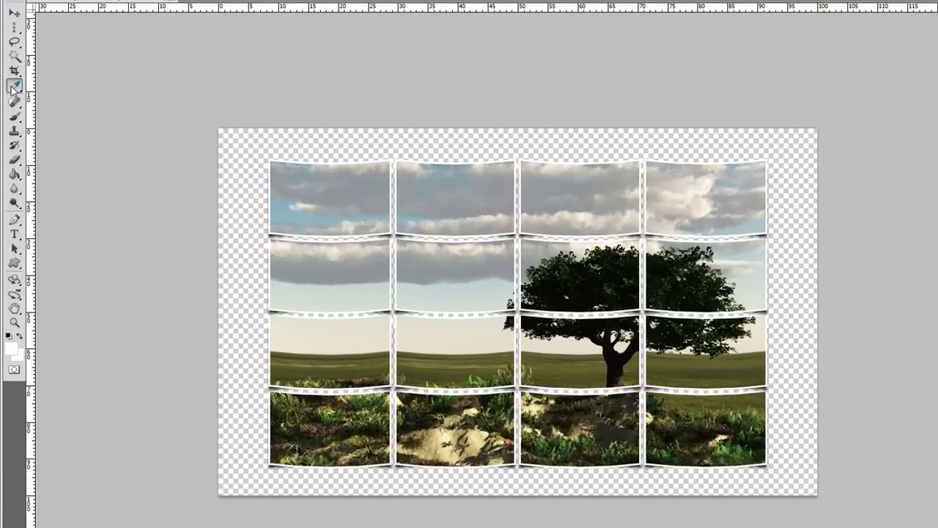
left_click(135, 219)
left_click(14, 174)
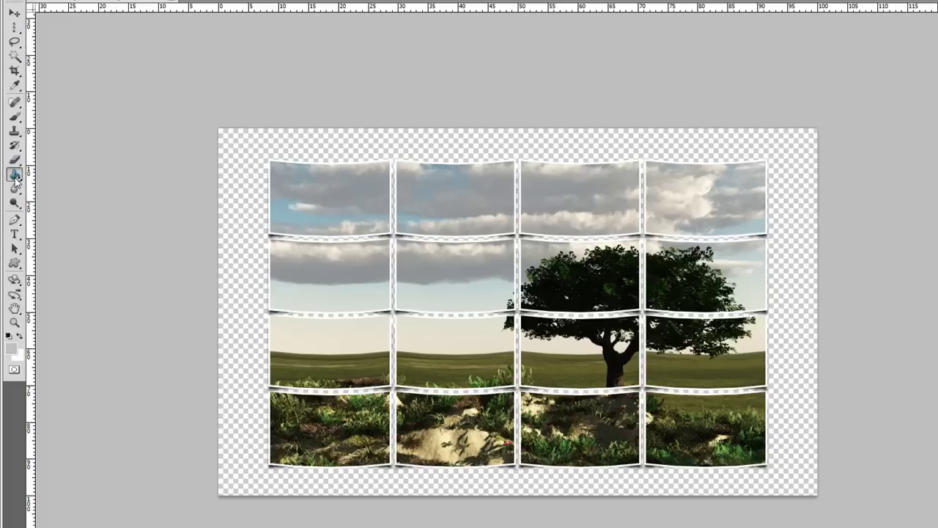
left_click(262, 279)
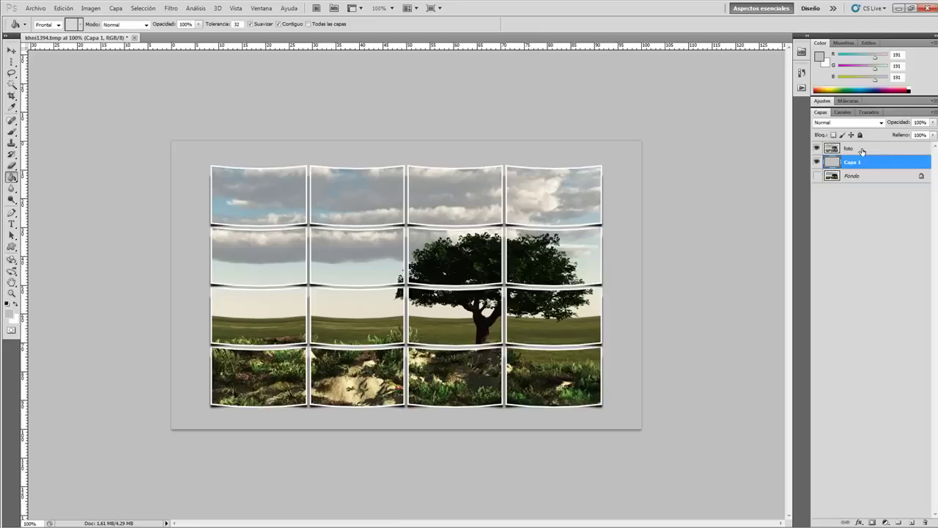
left_click(862, 151)
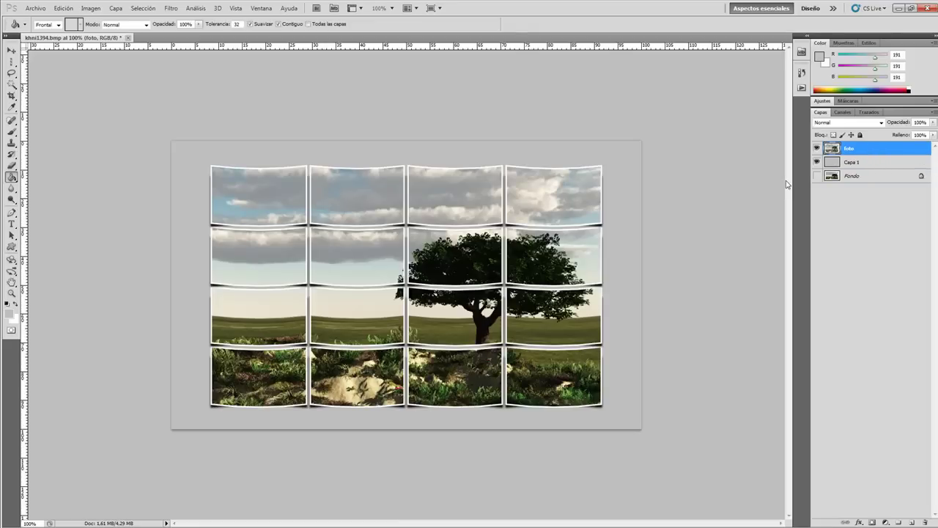
key("ctrl+t")
- Apply a Perspective transform narrowing the grid's right side and slanting its top and bottom edges
right_click(399, 270)
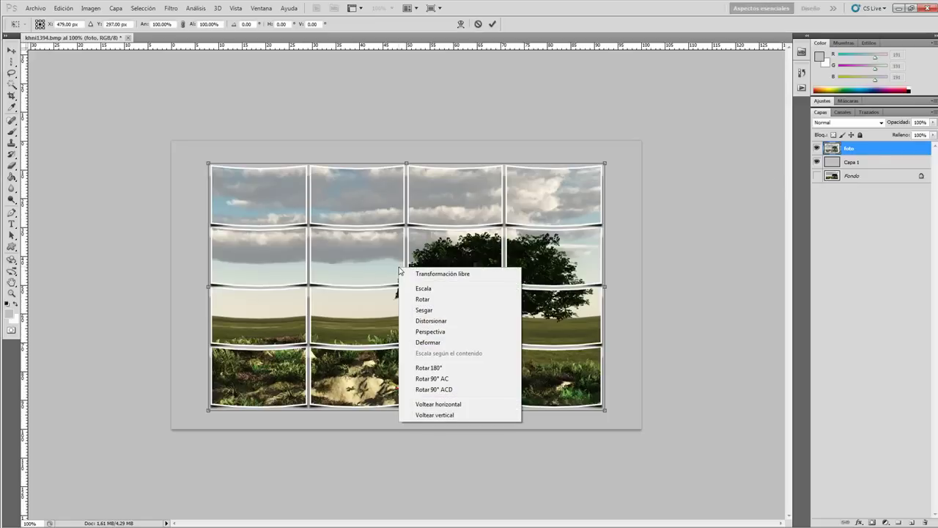
left_click(431, 333)
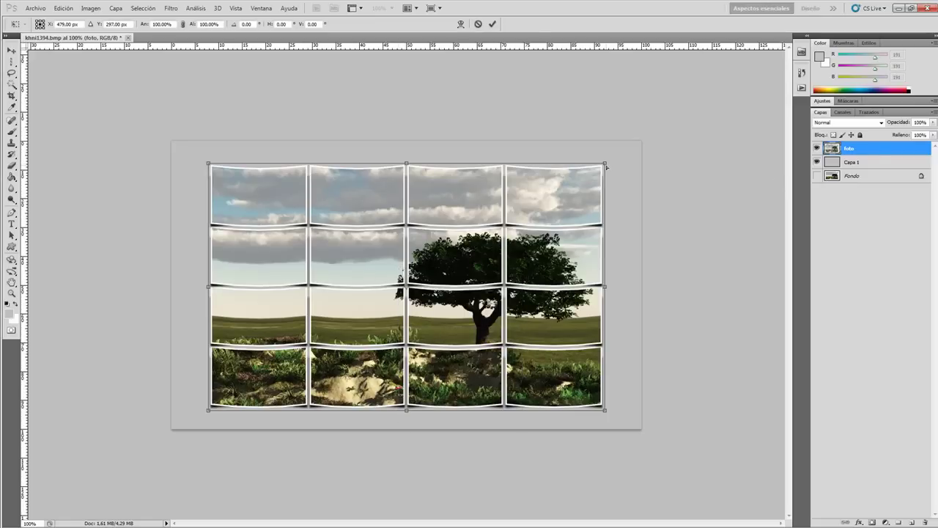
left_click_drag(605, 165, 604, 200)
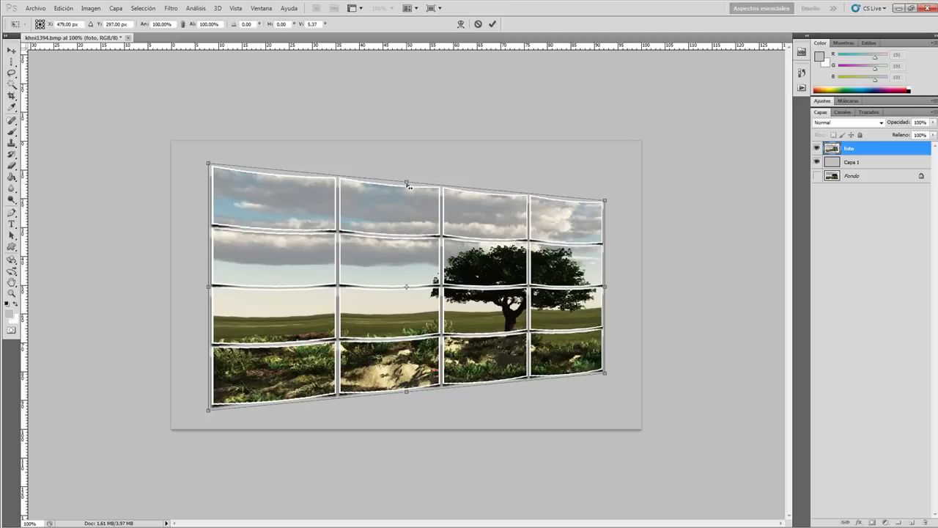
left_click_drag(409, 186, 341, 176)
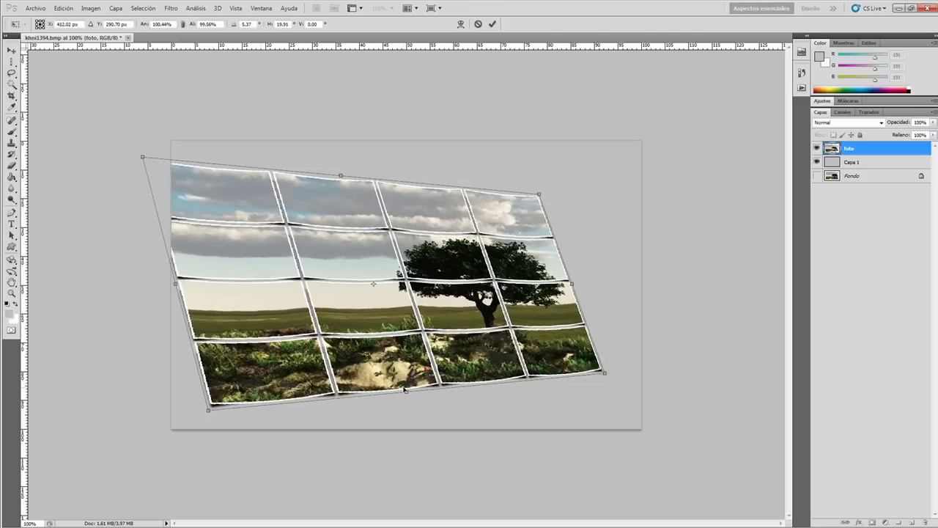
left_click_drag(409, 394, 446, 389)
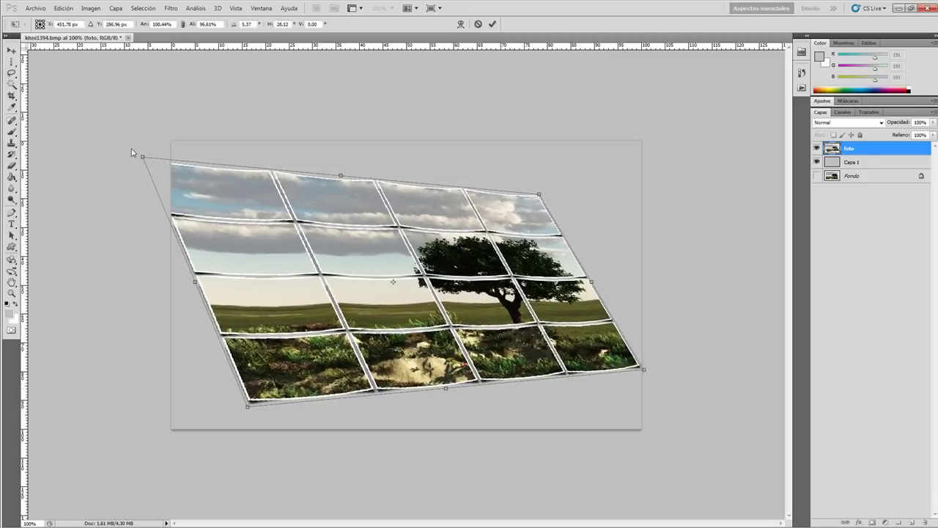
- Distort the grid by pulling its top-left corner down and pushing its left side inward
right_click(305, 254)
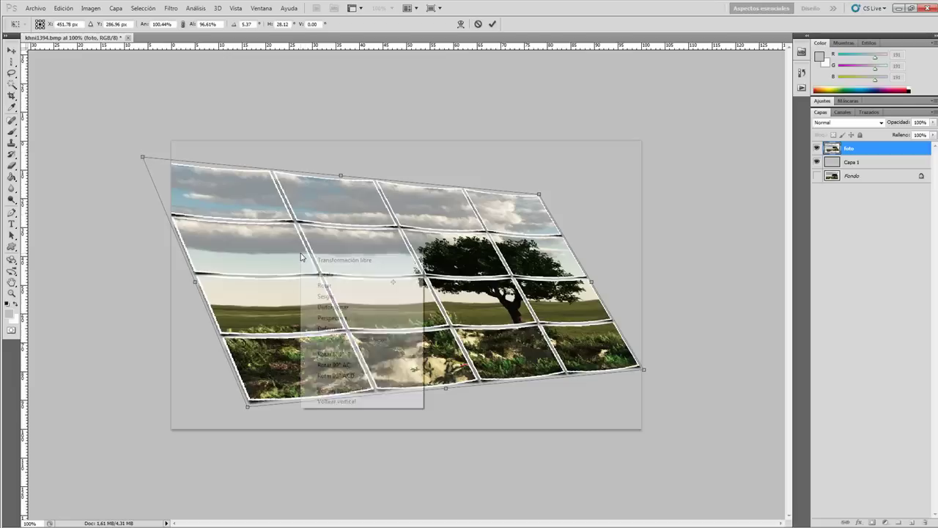
left_click(339, 261)
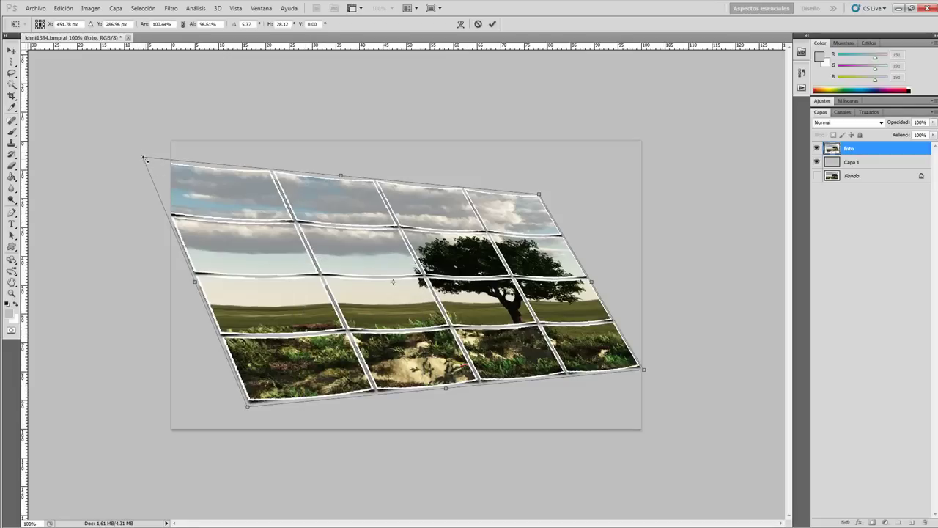
left_click_drag(147, 161, 214, 202)
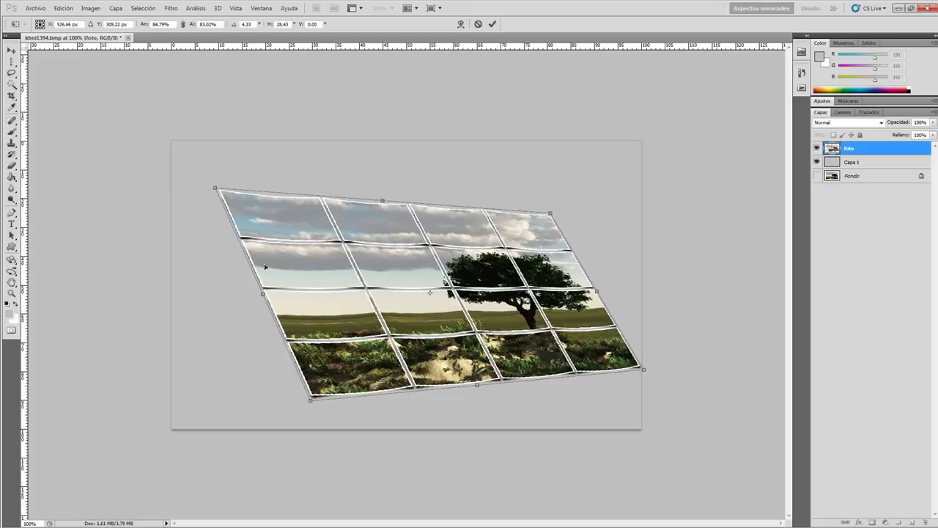
left_click_drag(262, 295, 287, 286)
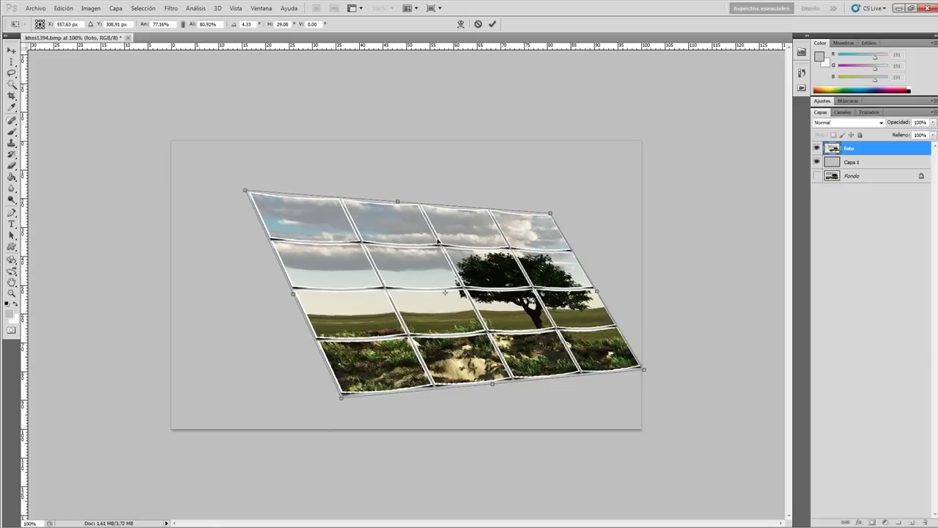
- Slant the top edge further, flatten the left side, shift the grid left, and commit
right_click(394, 262)
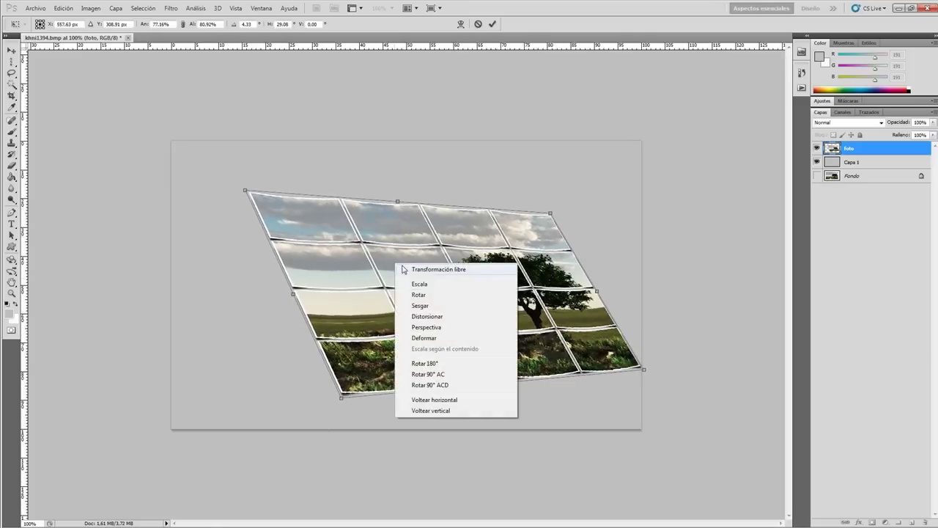
left_click(425, 328)
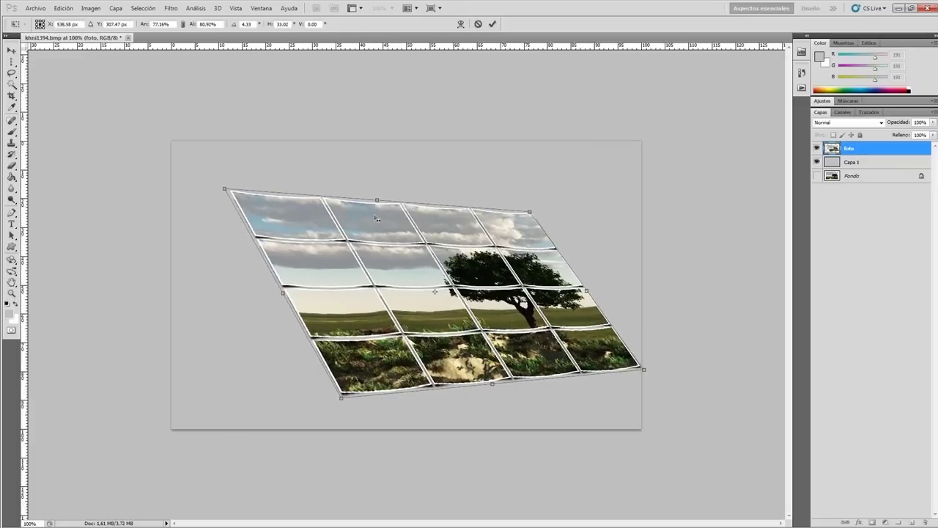
left_click_drag(397, 203, 344, 220)
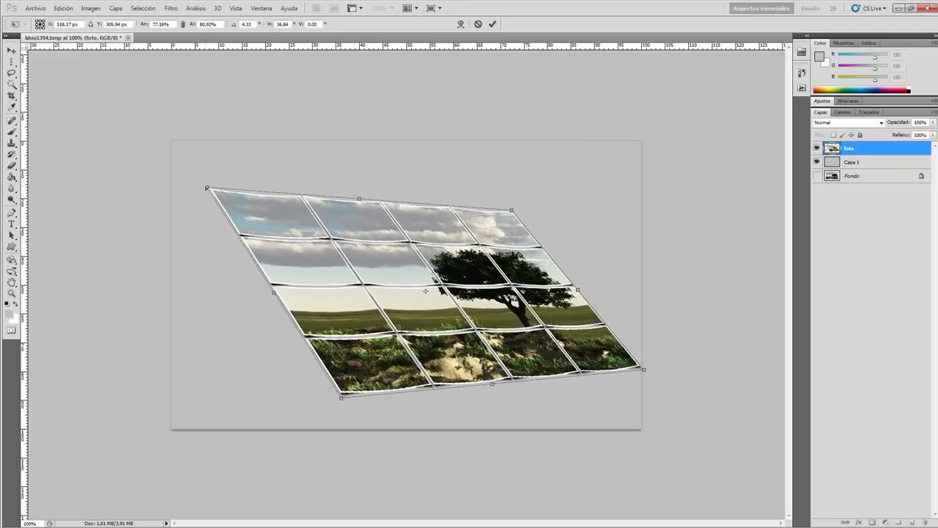
left_click_drag(206, 187, 217, 205)
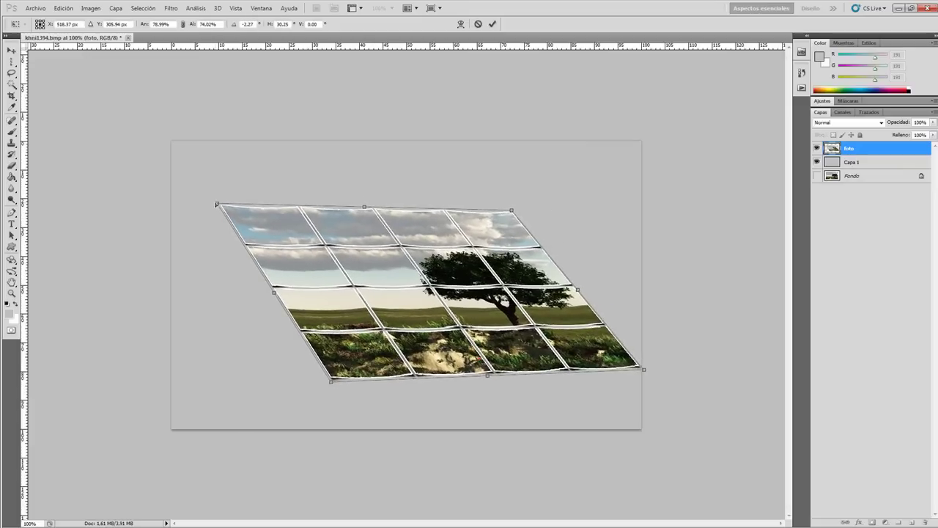
left_click_drag(446, 284, 429, 282)
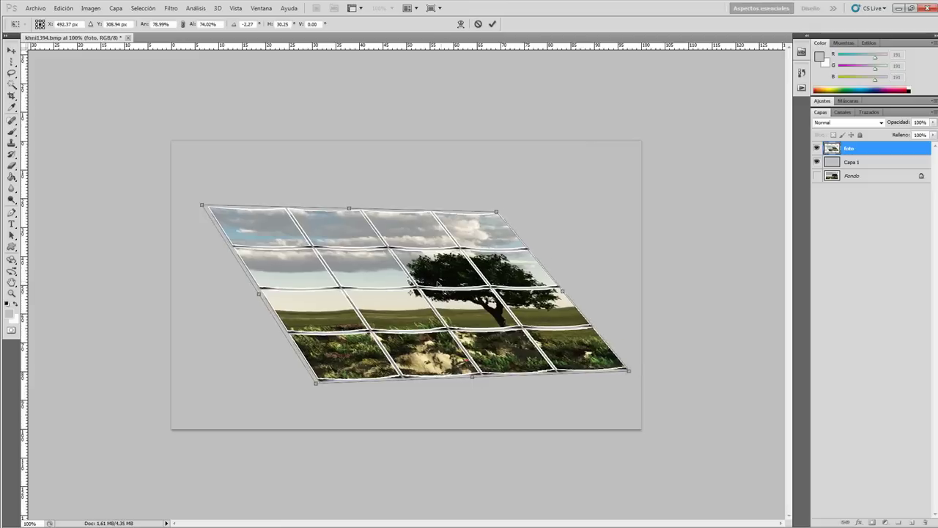
left_click(490, 26)
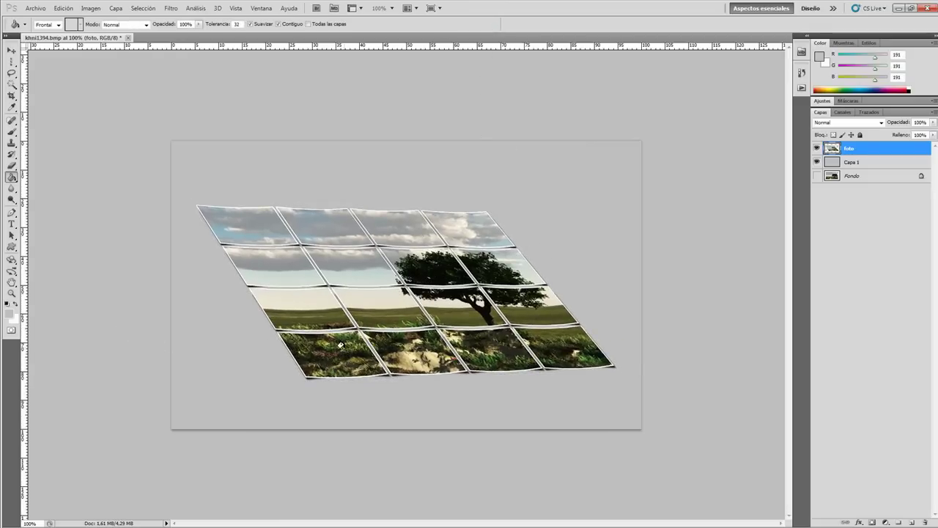
scroll(344, 356, "up", 1)
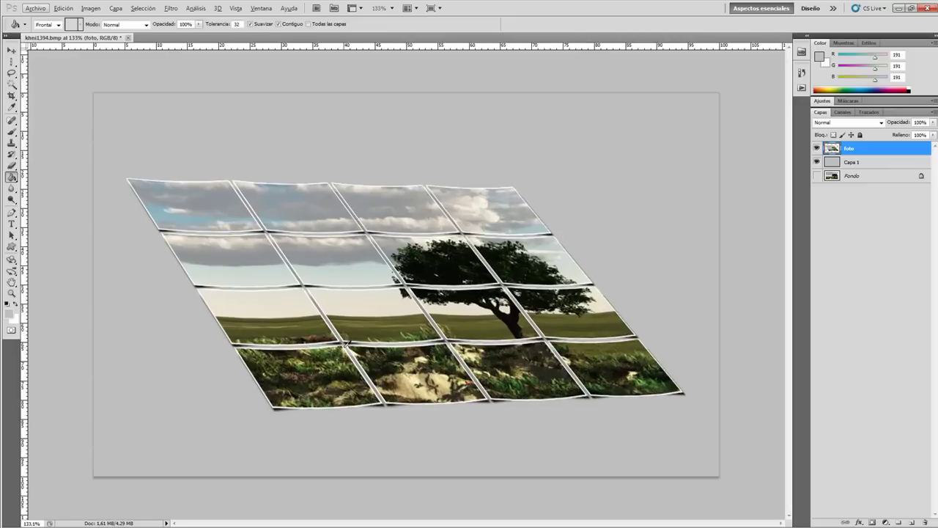